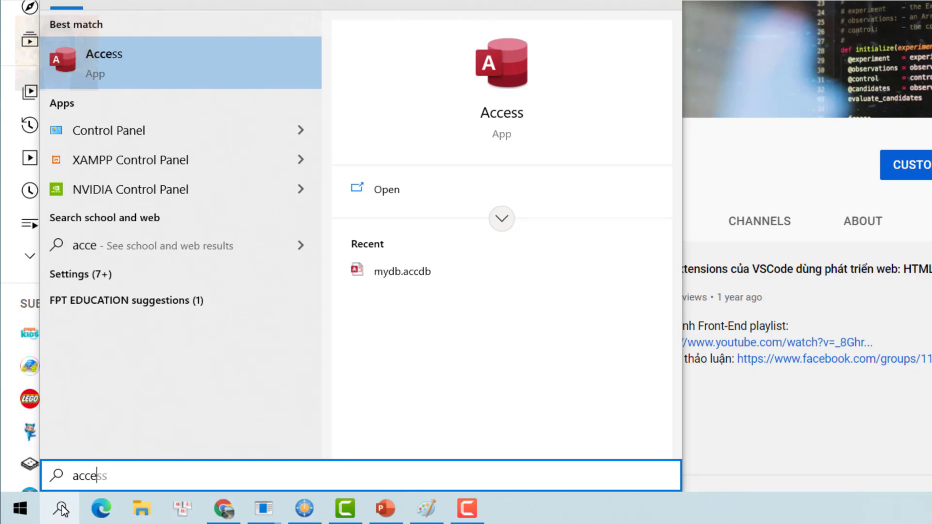
Launch Access and create a blank database, renaming Database1 to duandb
click(172, 69)
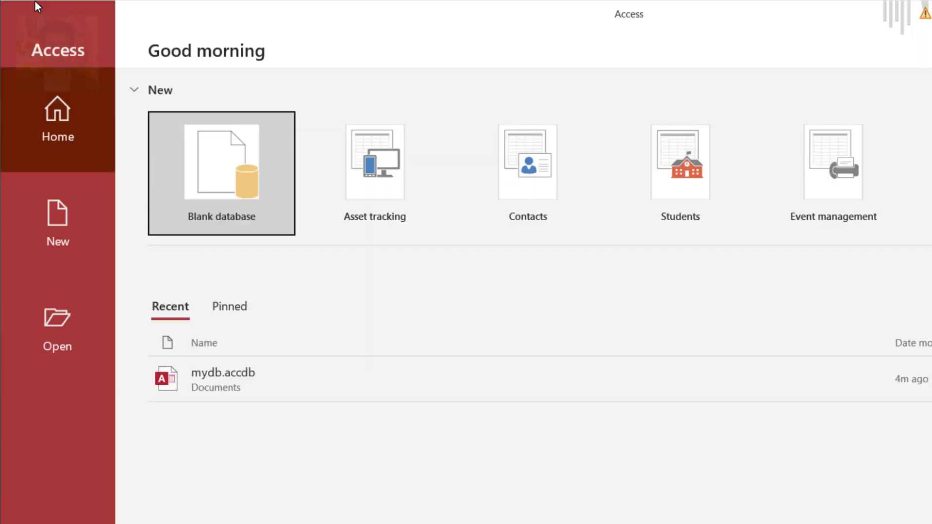
click(221, 170)
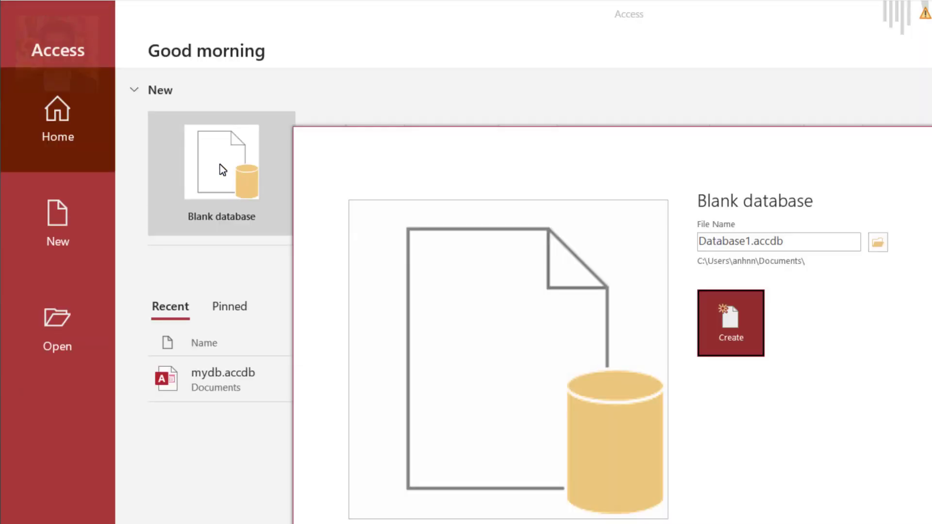
click(755, 242)
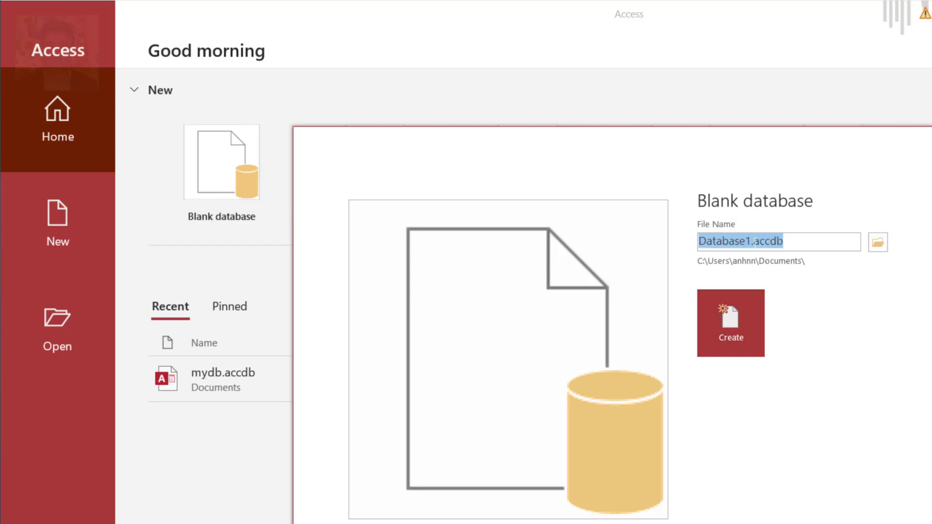
click(752, 242)
drag(752, 242, 576, 231)
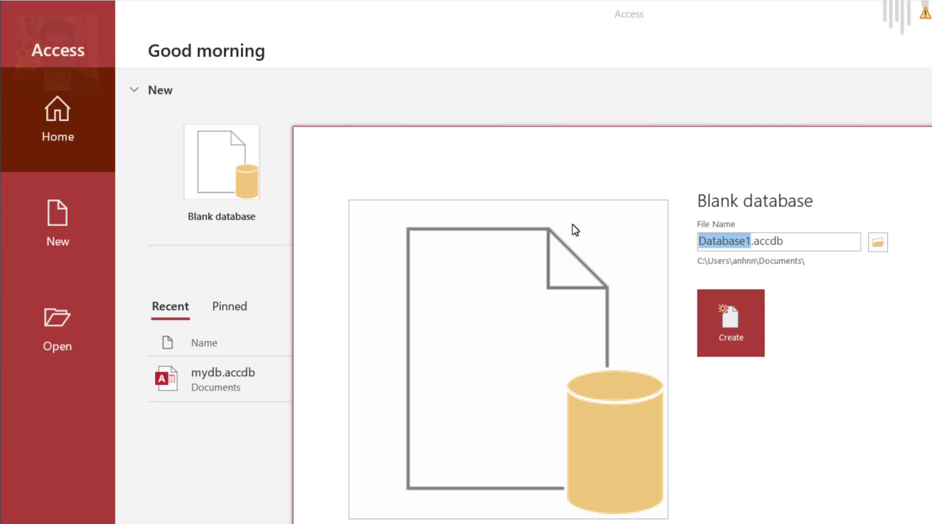
key(BackSpace)
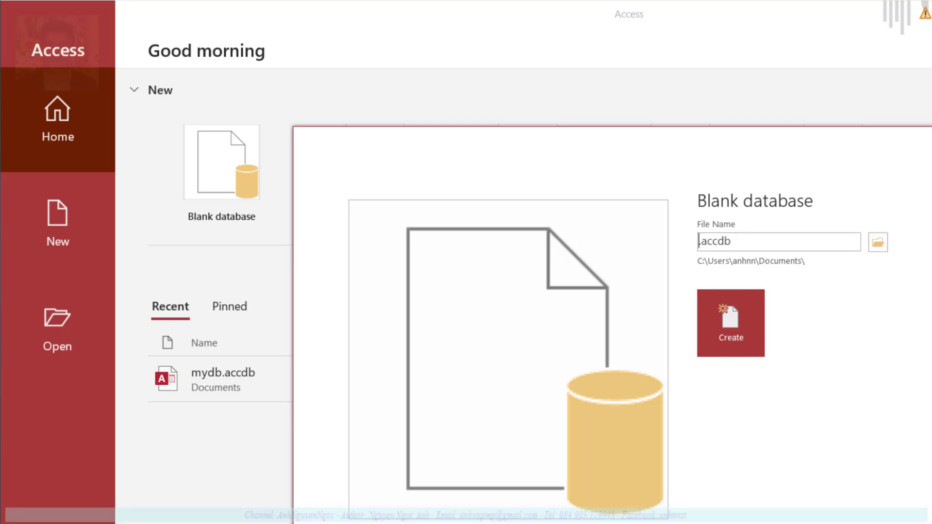
text(duandb)
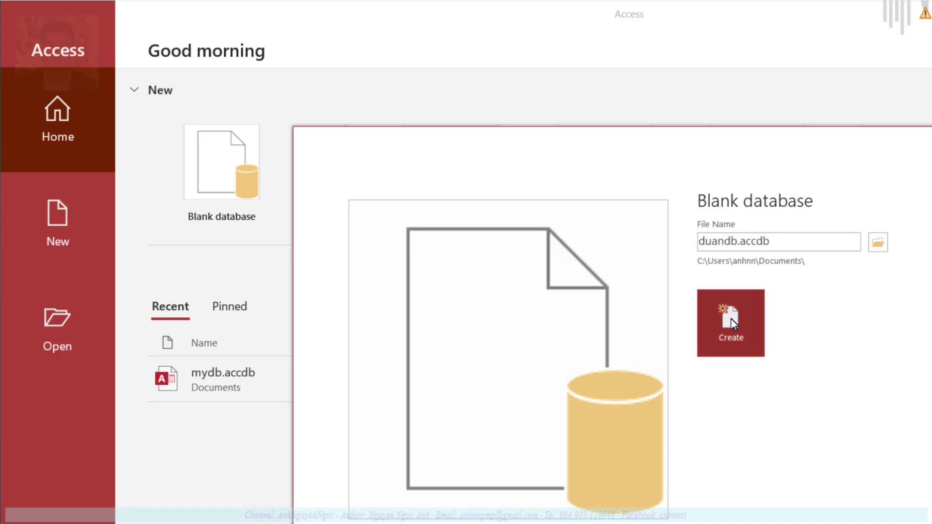
click(736, 320)
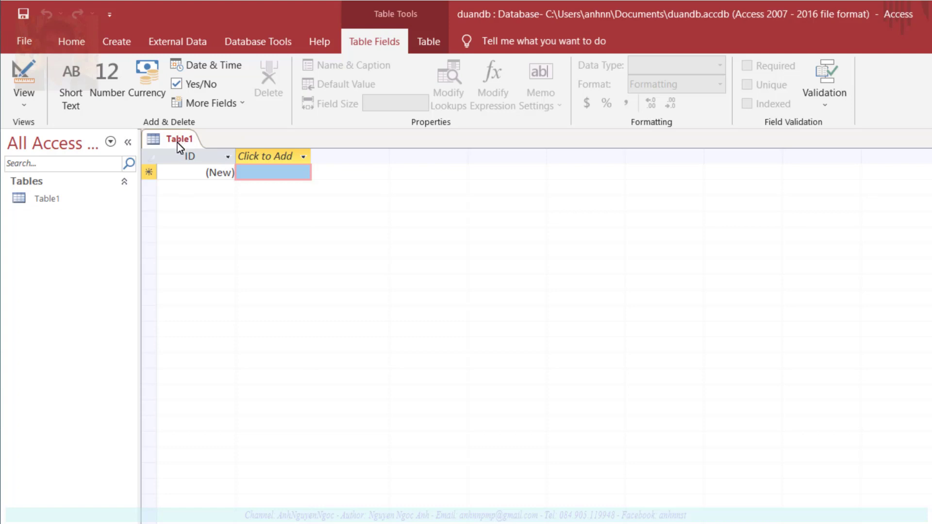
Switch Table1 to Design View, saving it under the name NhanVien
click(40, 201)
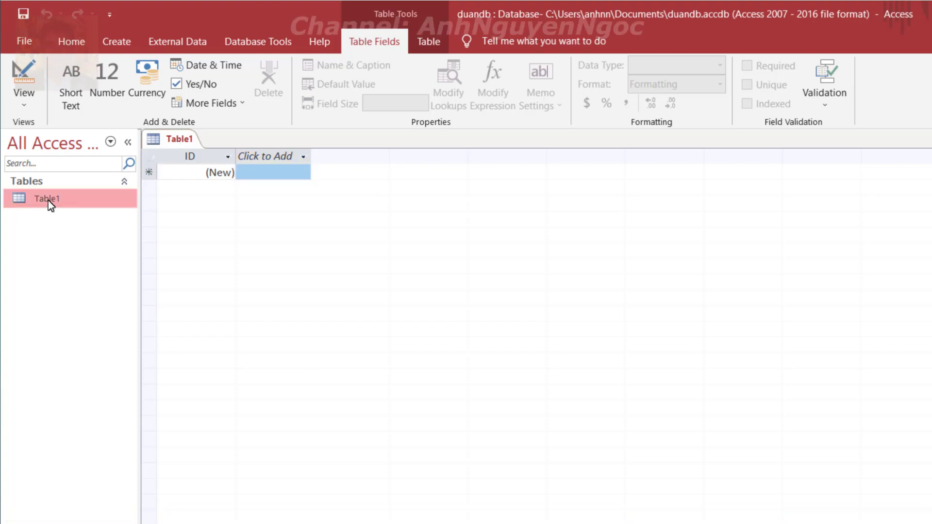
right_click(66, 200)
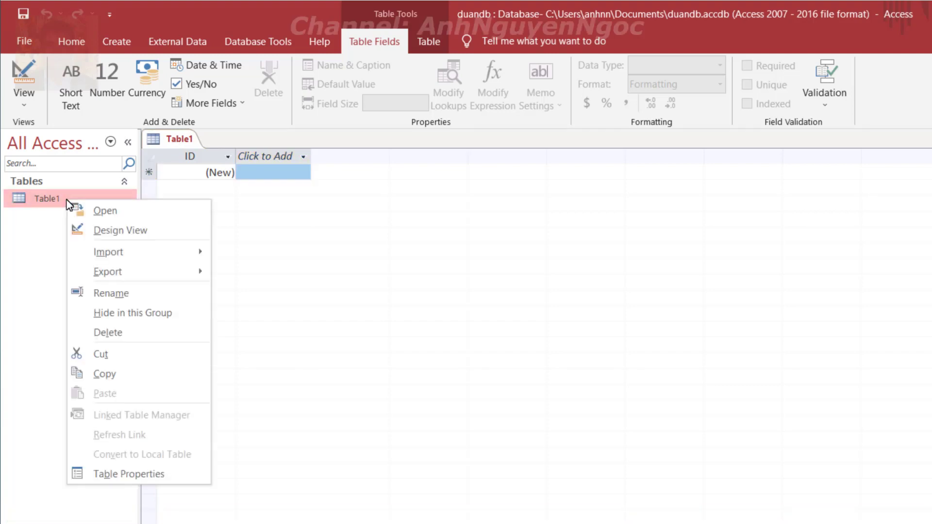
click(153, 238)
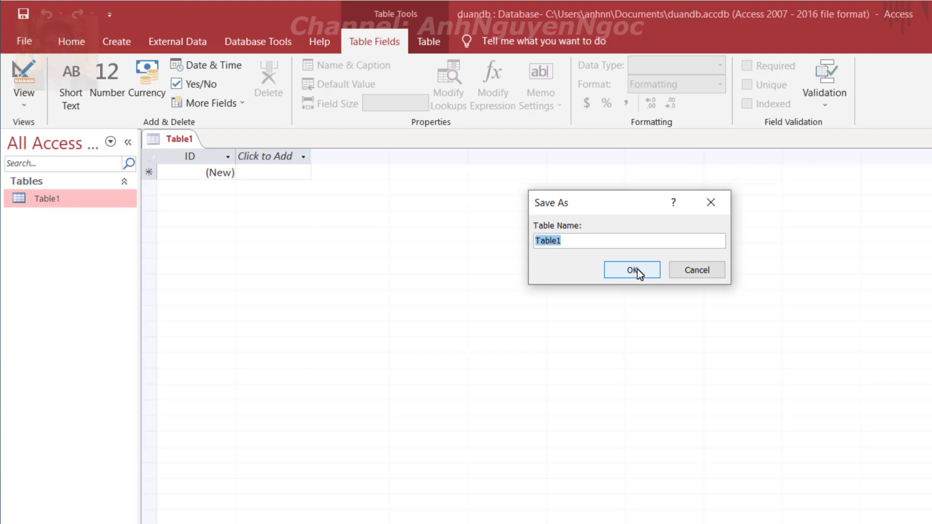
text(Nhan)
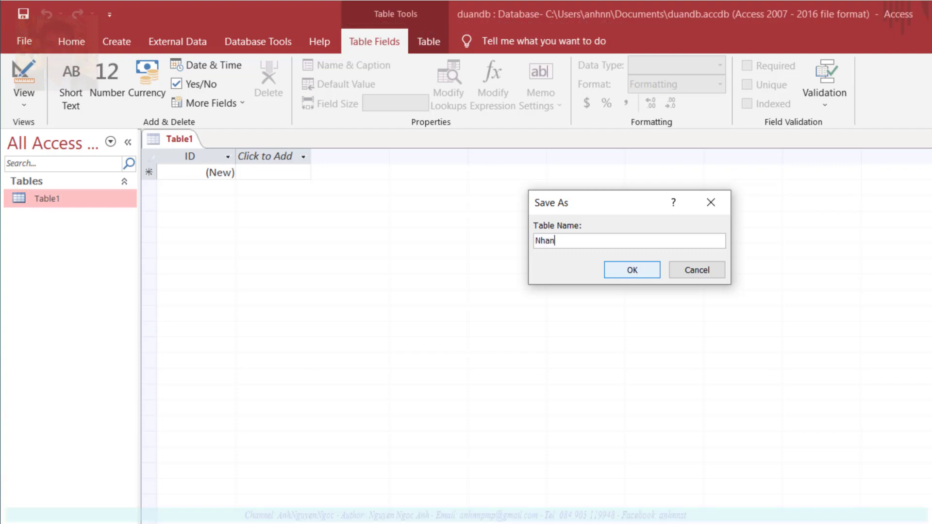
text(Vien)
click(646, 275)
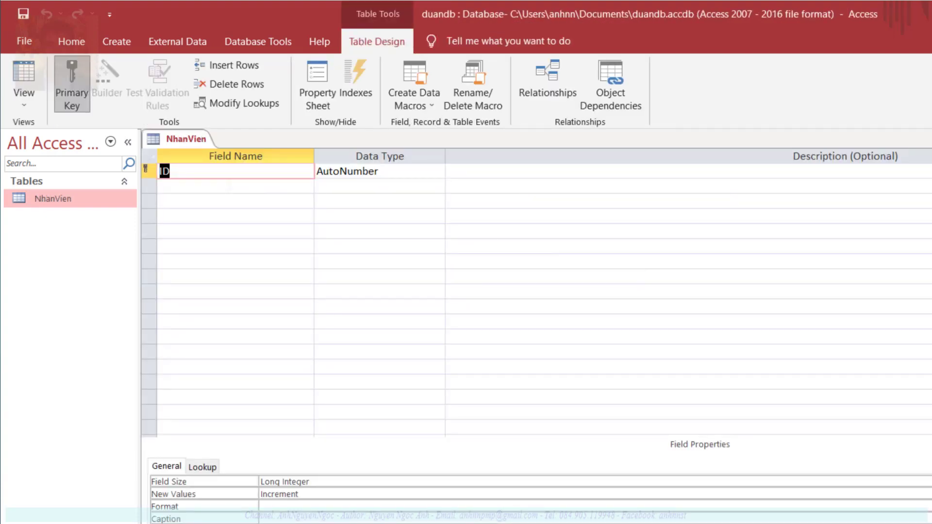
Rename the ID field to ID_NhanVien and add a Ho_NV field
click(170, 171)
text(_NhanVien)
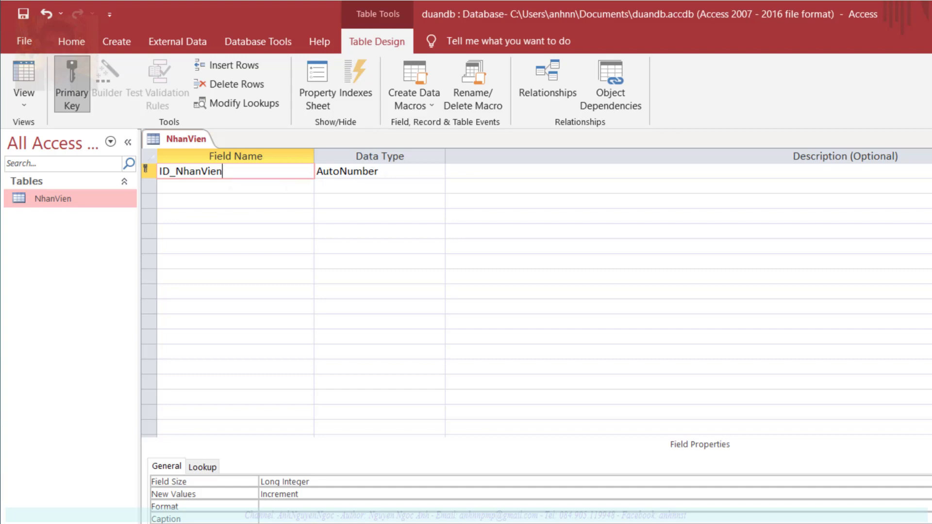
click(237, 186)
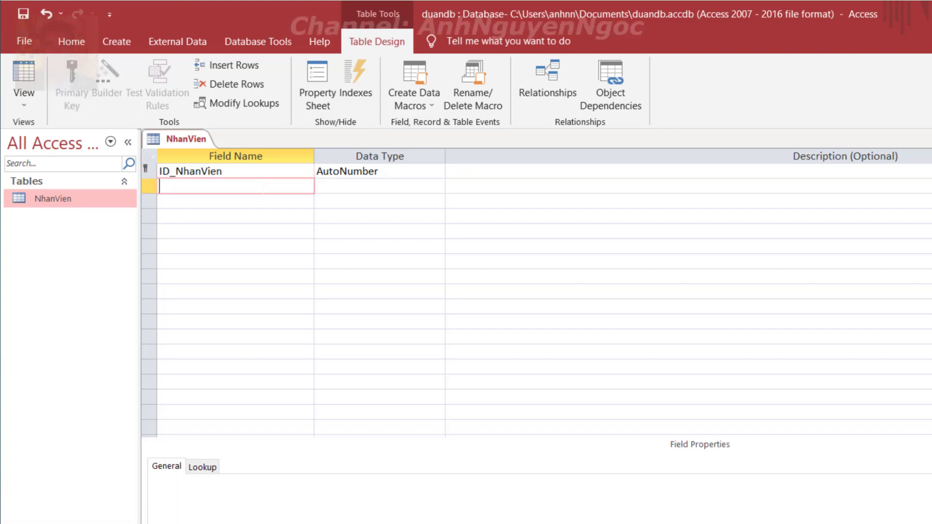
text(Ho_NV)
key(Tab)
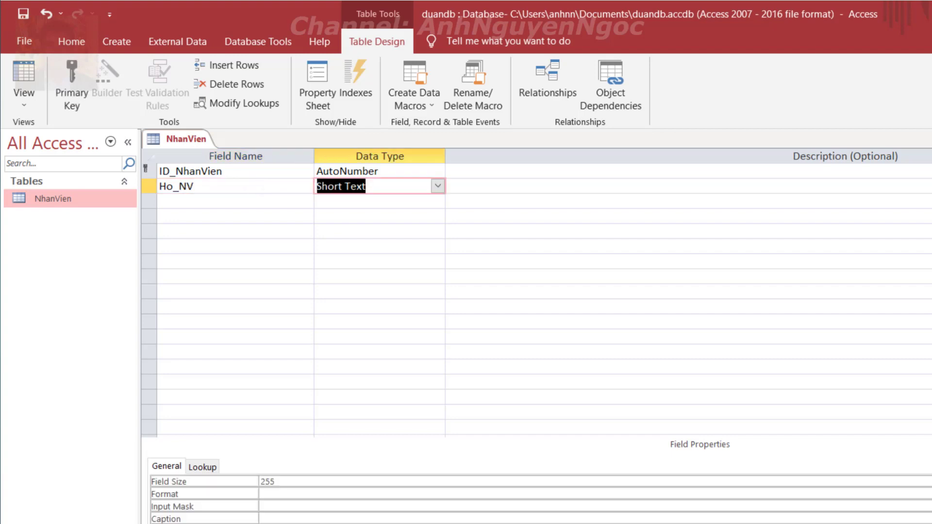
Add Ten_NV as Short Text, Nam_Sinh as Date/Time, and enter Dia_Chi
click(236, 201)
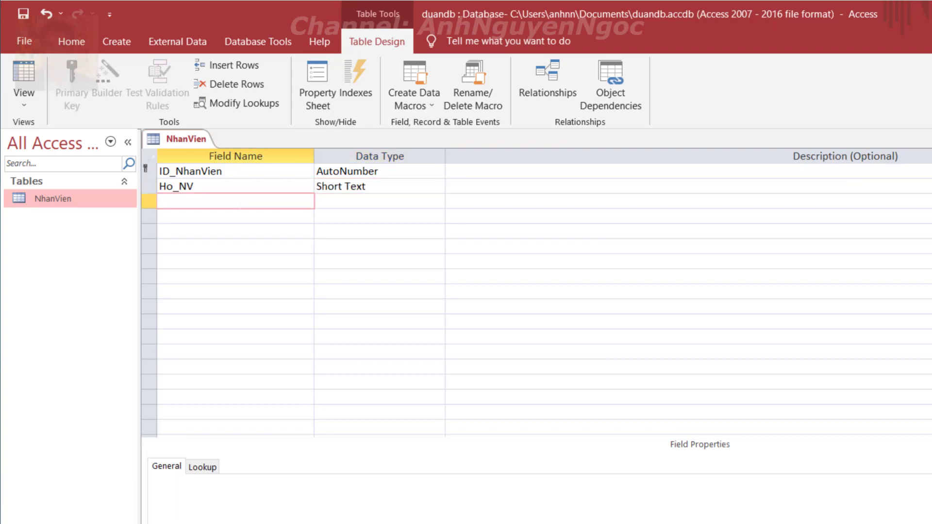
text(Ten_NV)
key(Tab)
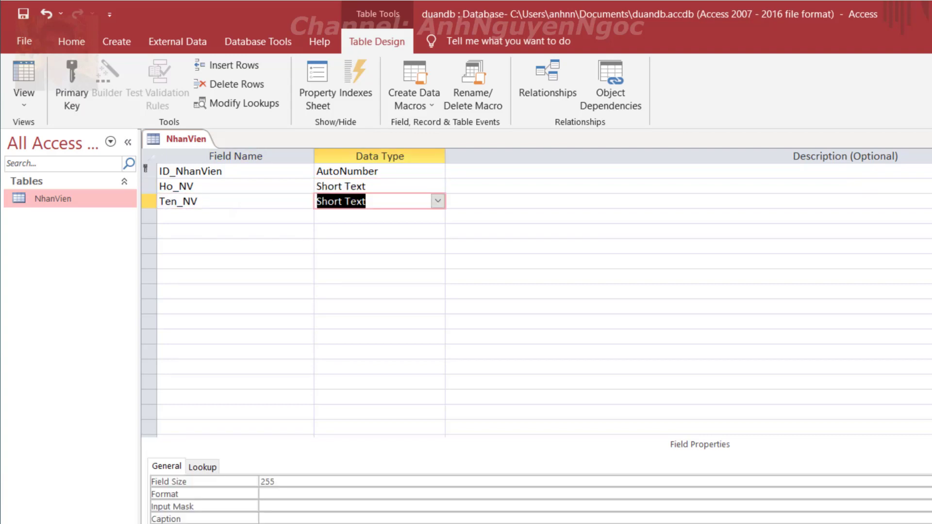
key(Tab)
key(Tab)
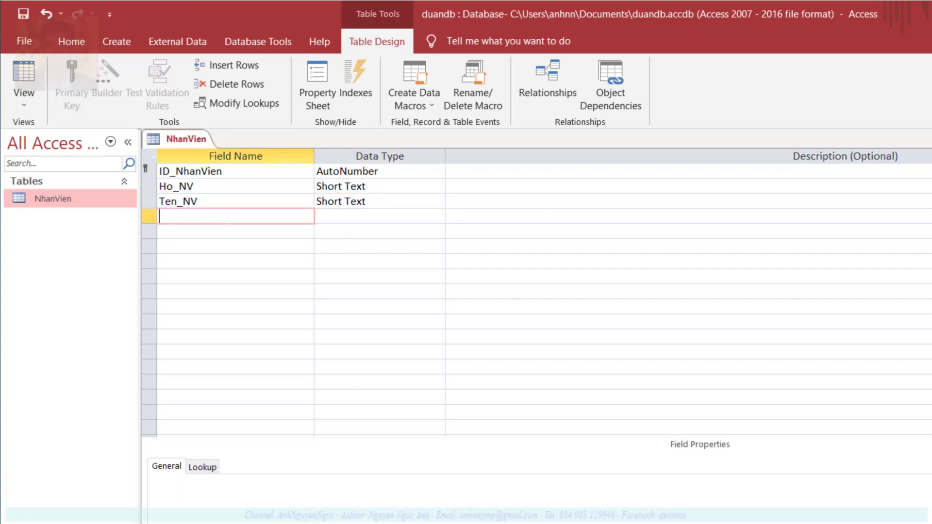
text(Nam_Sinh)
key(Tab)
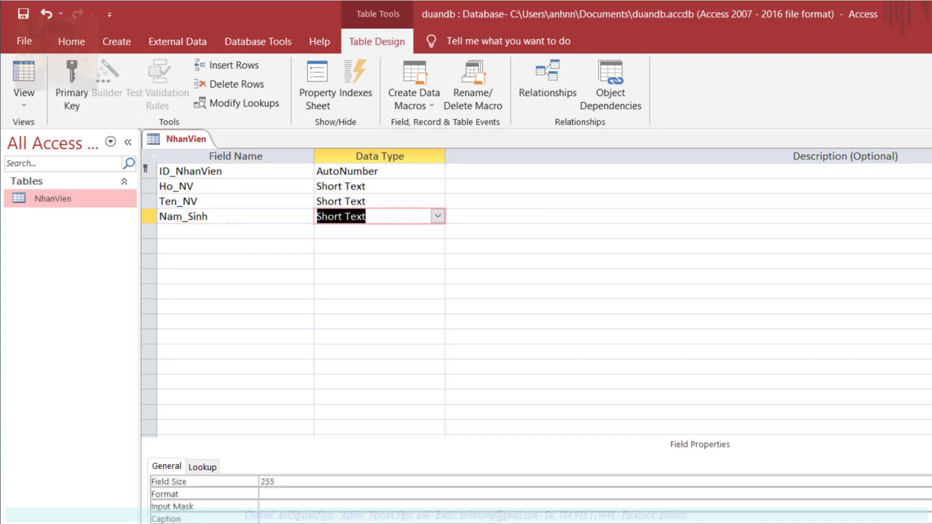
click(437, 217)
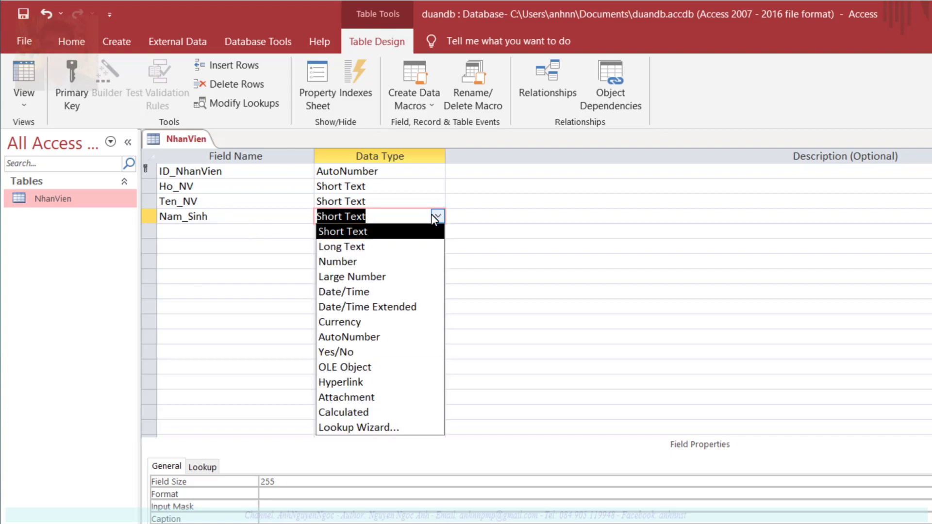
click(364, 292)
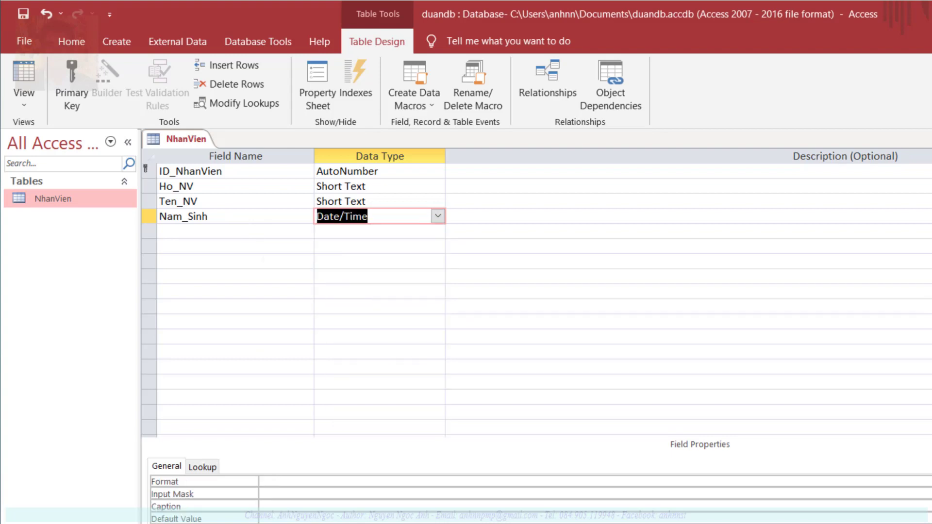
click(236, 231)
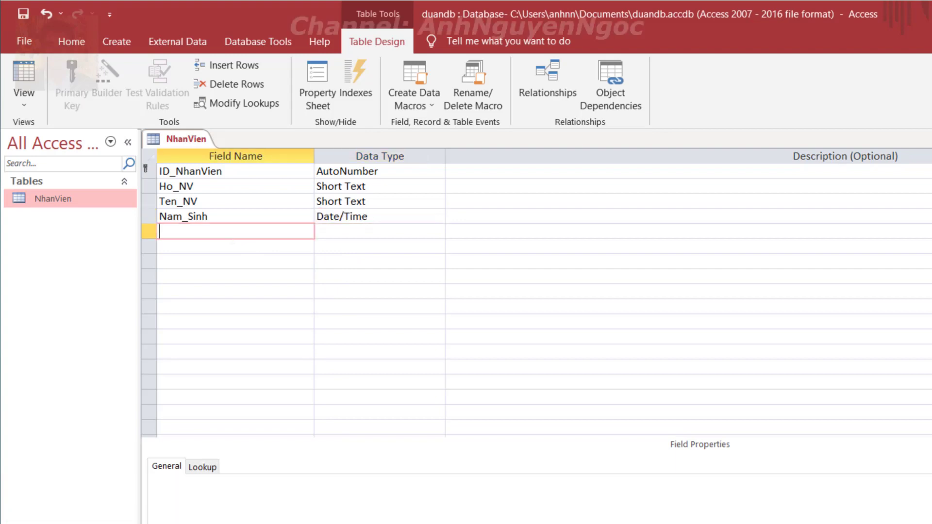
text(Dia_Chi)
Keep Dia_Chi as Short Text and add Gioi_Tinh as a Yes/No field
click(328, 231)
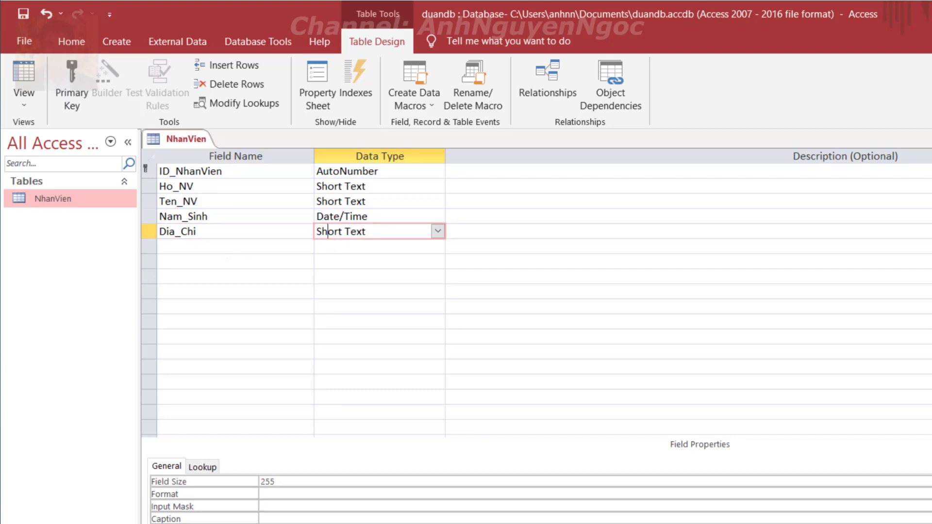
click(235, 246)
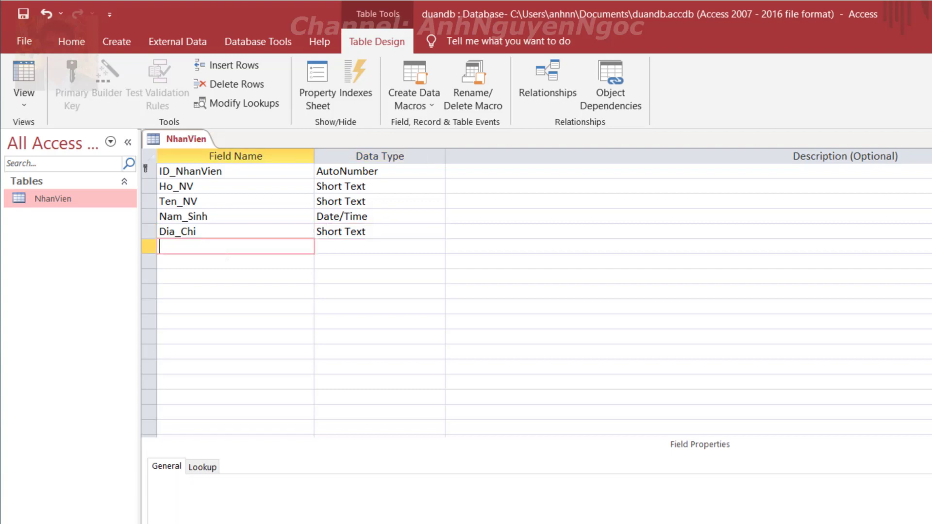
text(Gio)
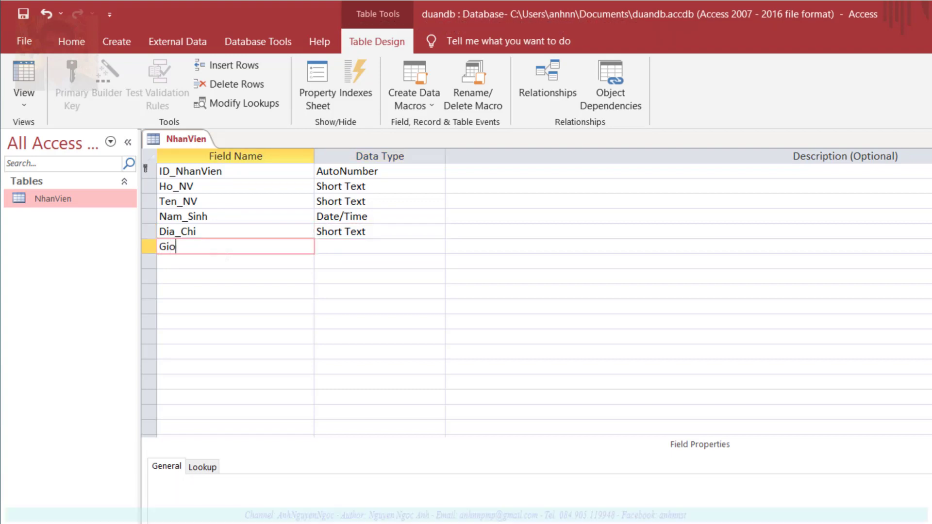
text(i_Tinh)
key(Tab)
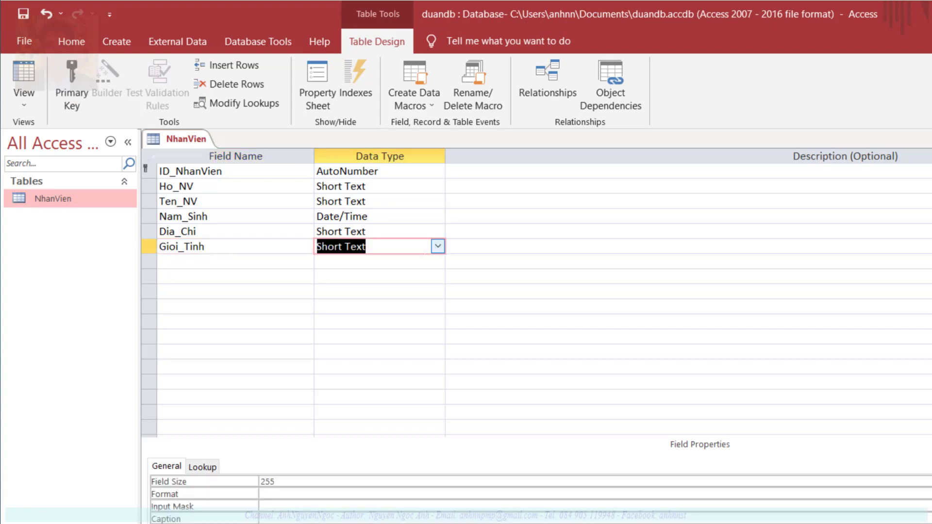
click(437, 247)
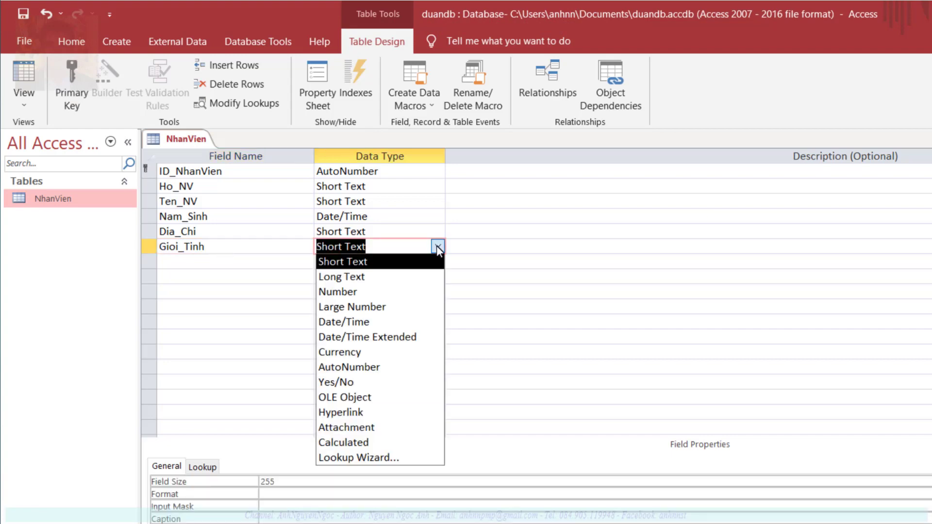
click(379, 383)
Add Luong as a Currency field, then add a PHG field
click(236, 261)
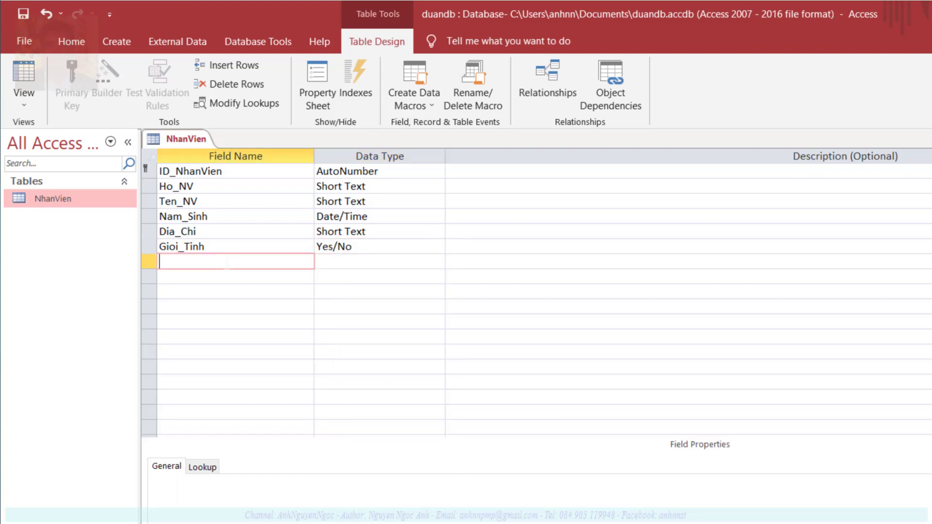
text(Luong)
key(Tab)
click(437, 262)
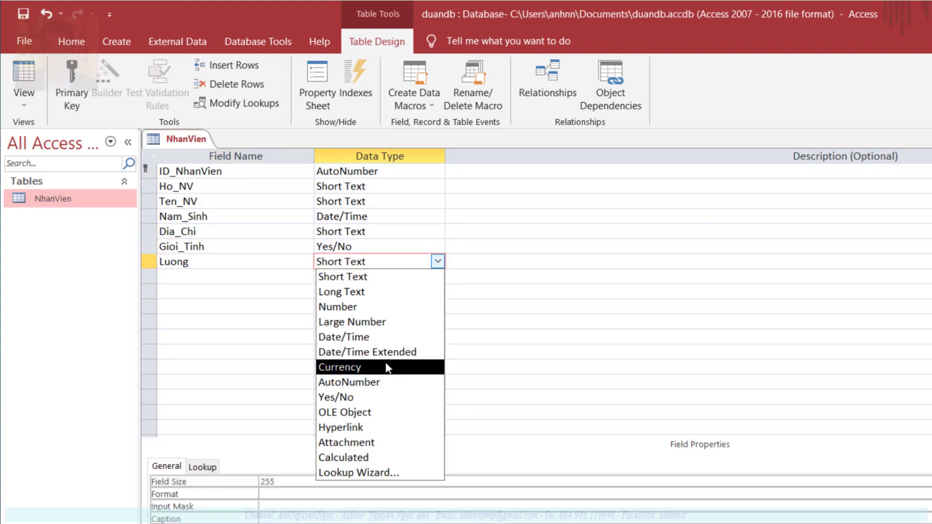
click(369, 367)
click(235, 277)
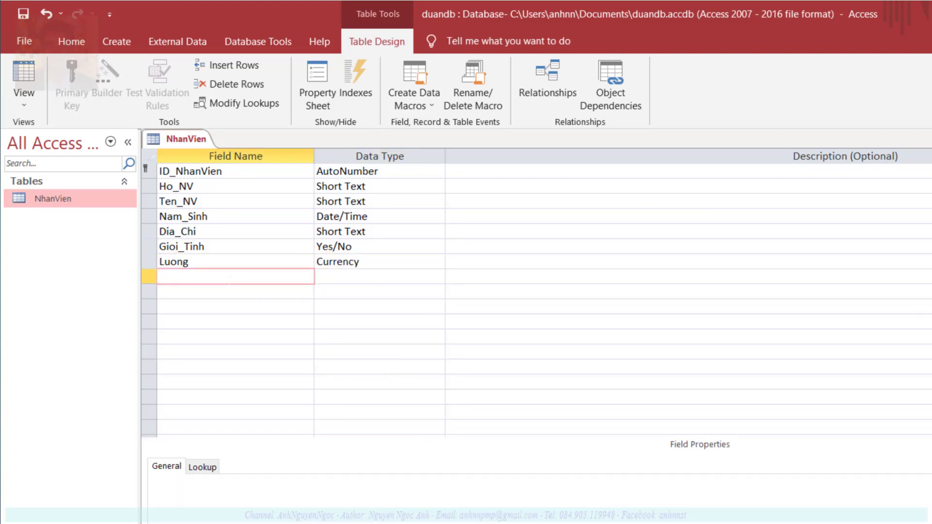
text(PHG)
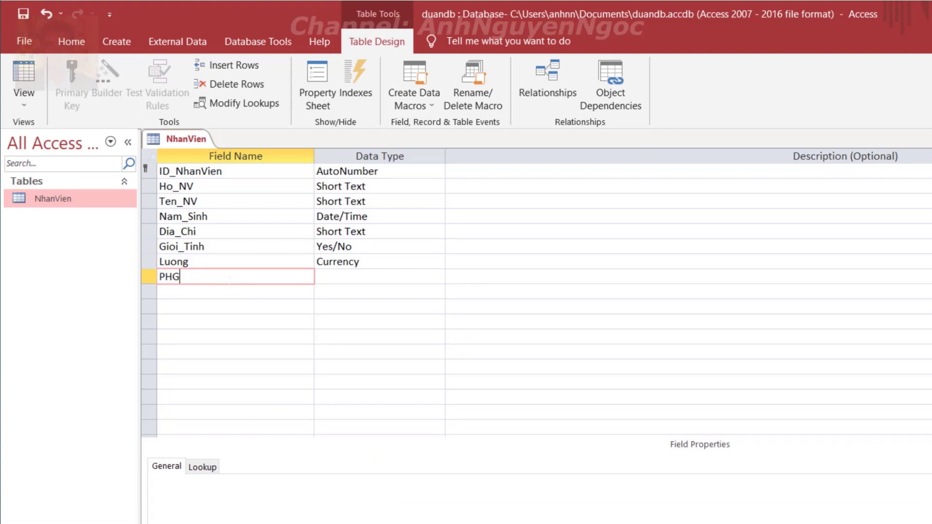
key(Tab)
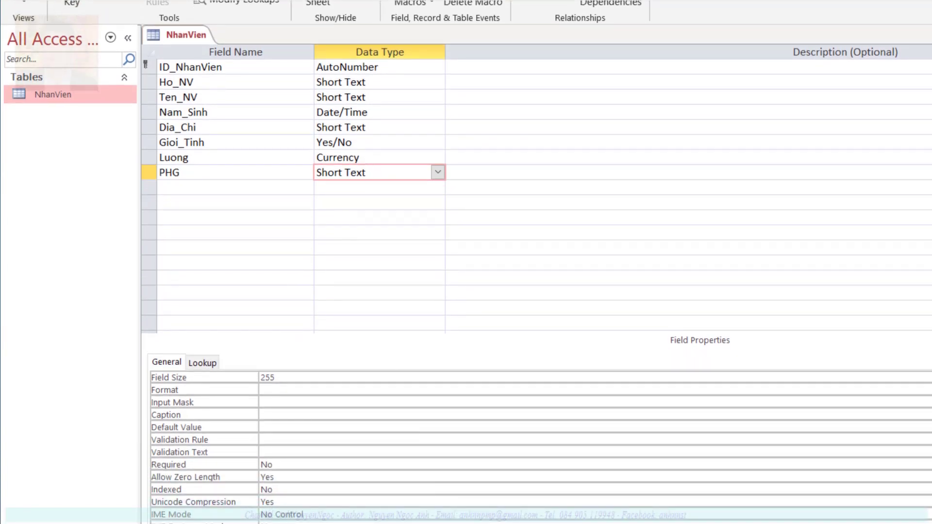
Set the Required property to Yes for Ho_NV, Ten_NV and PHG
click(161, 88)
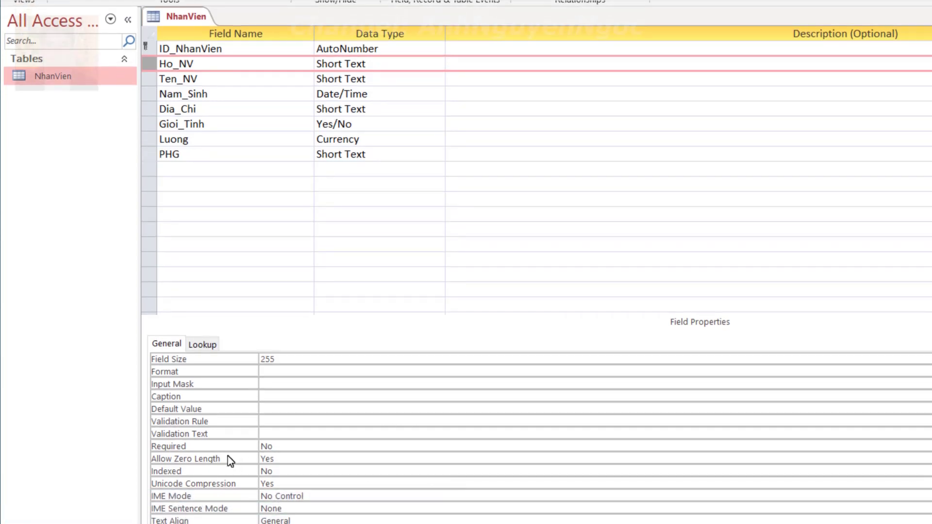
click(173, 447)
text(Yes)
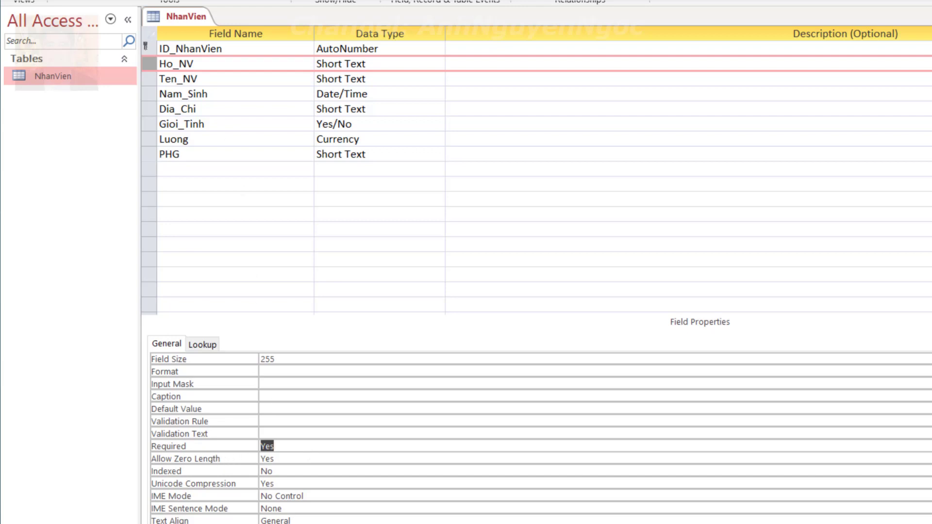
click(163, 83)
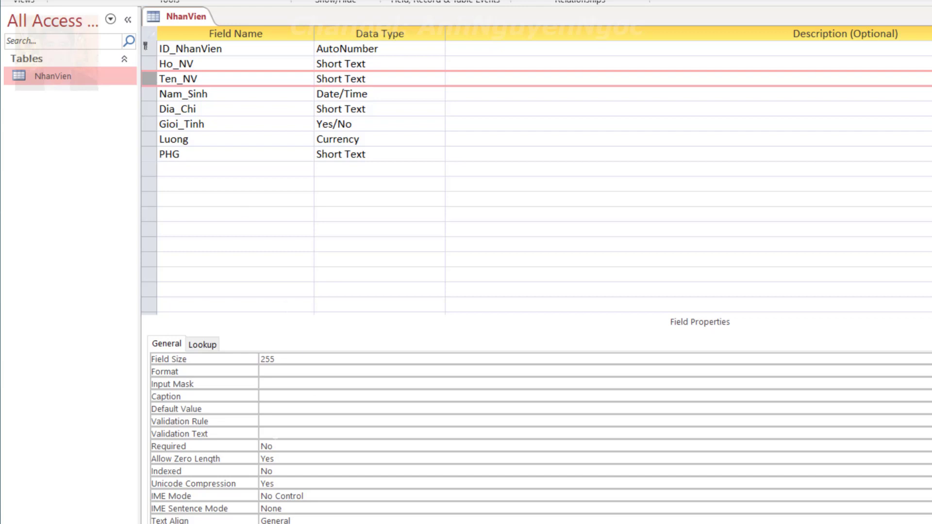
click(227, 447)
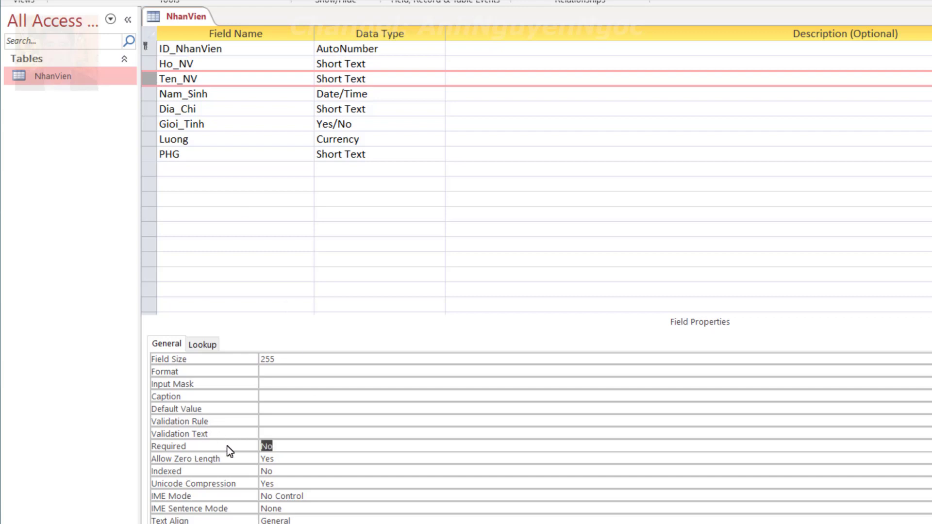
double_click(227, 447)
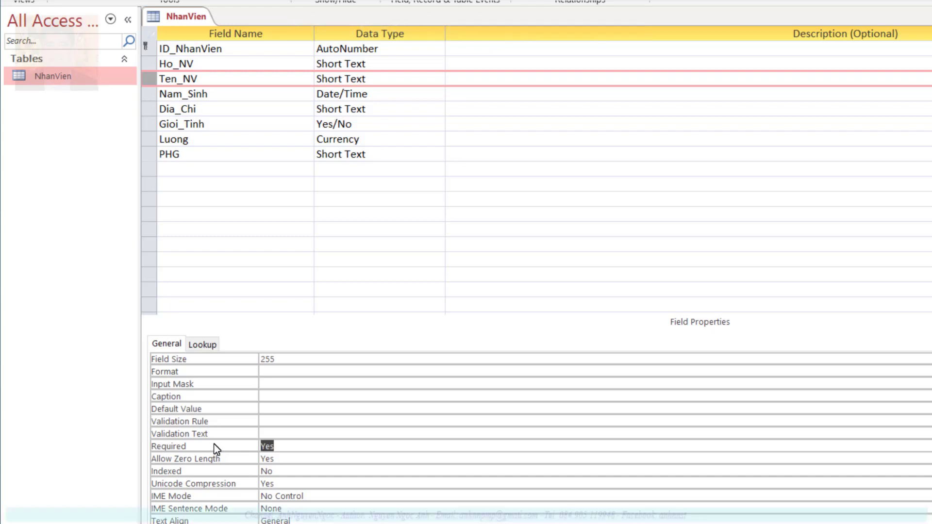
click(149, 154)
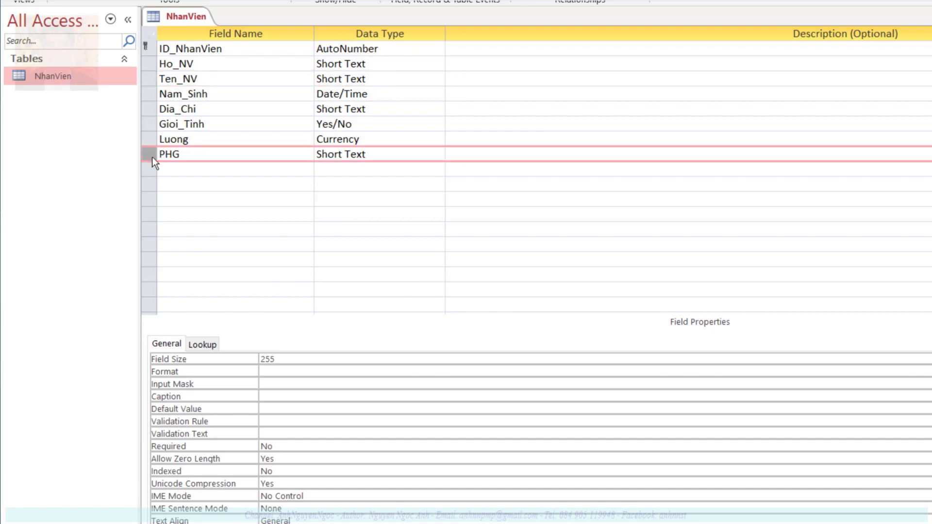
click(218, 444)
text(y)
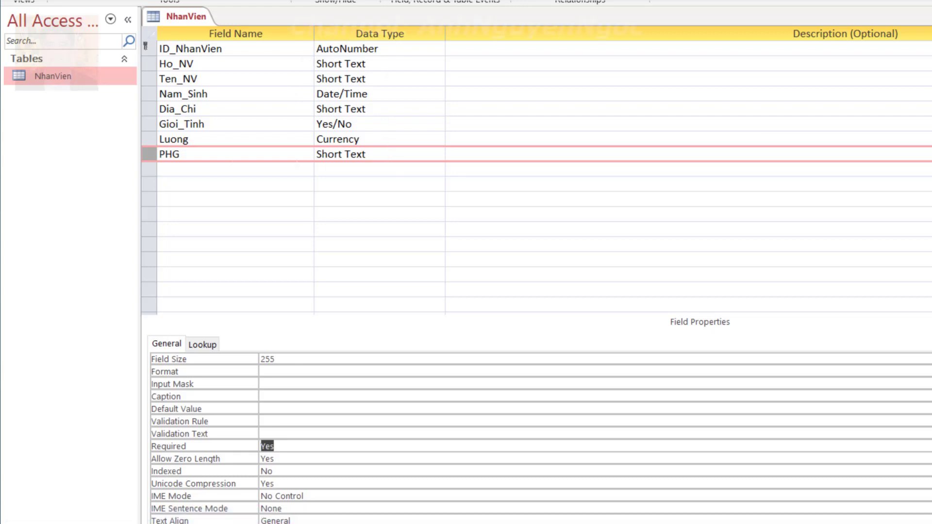
Change PHG's data type to Number (Long Integer)
click(418, 154)
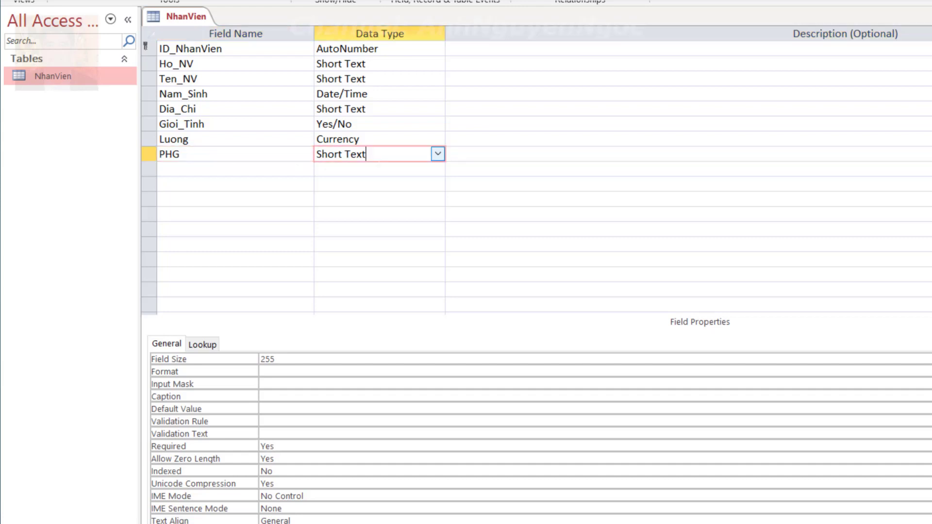
click(438, 153)
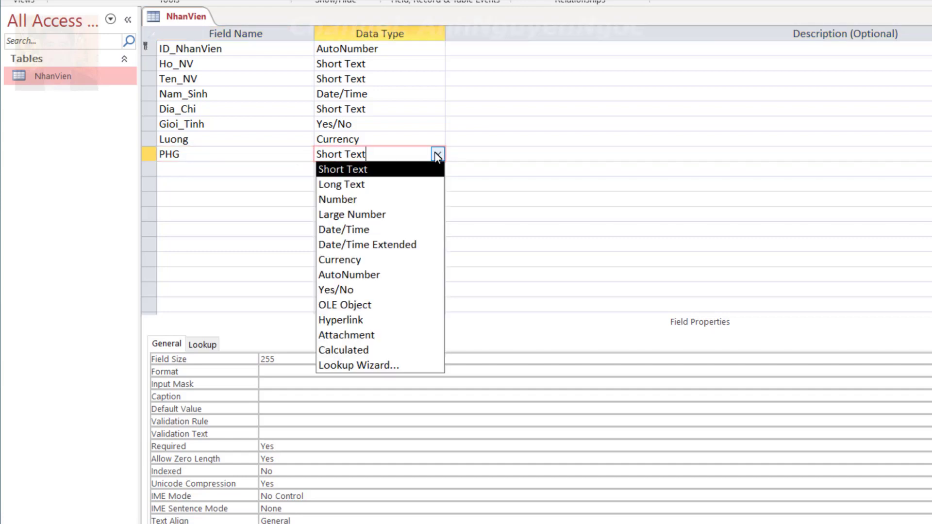
click(379, 200)
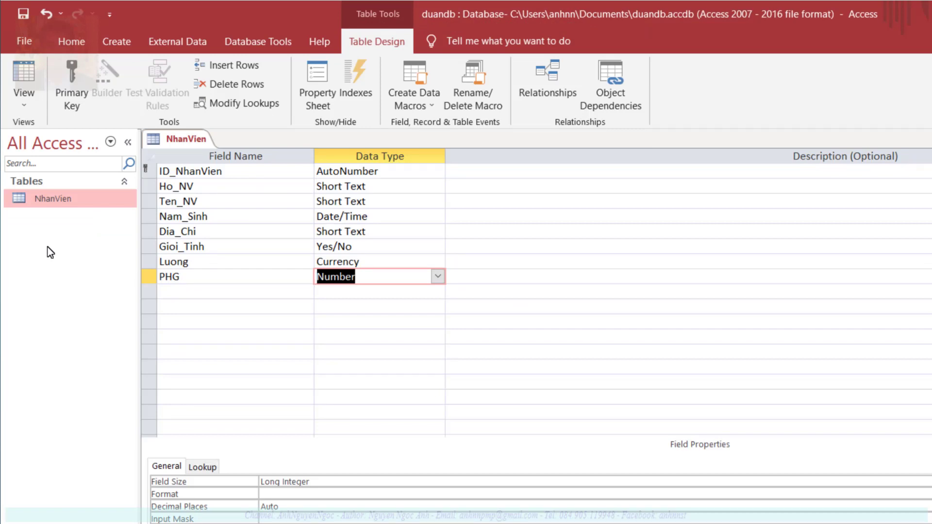
click(117, 41)
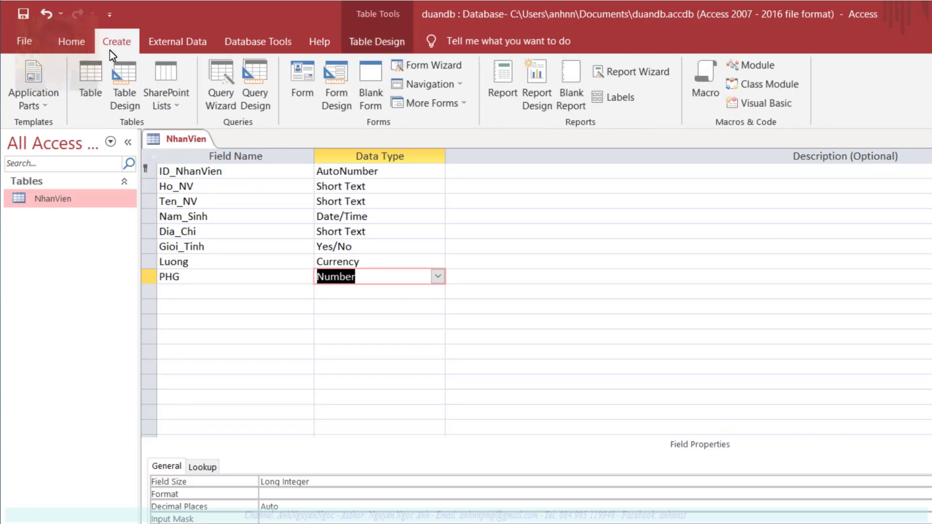
Add a new table and open it in Design View, saving it as PhongBan
click(86, 77)
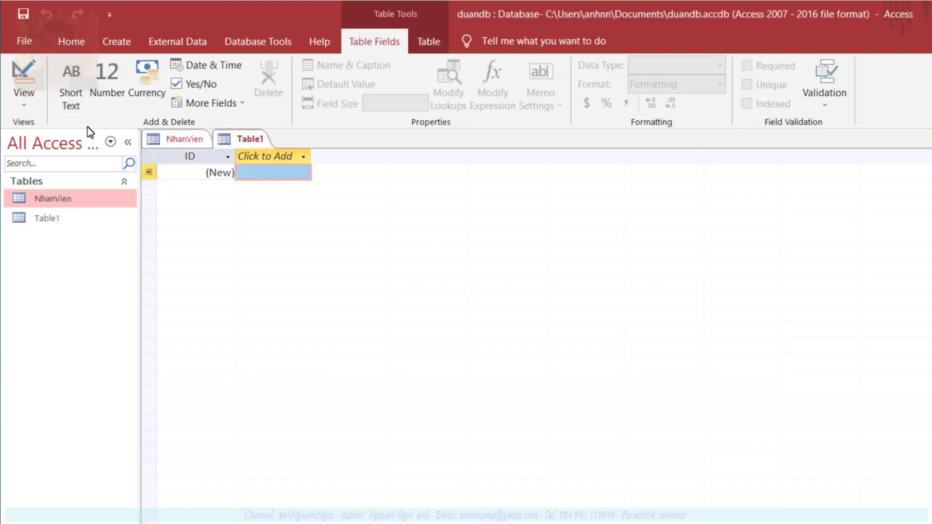
click(48, 218)
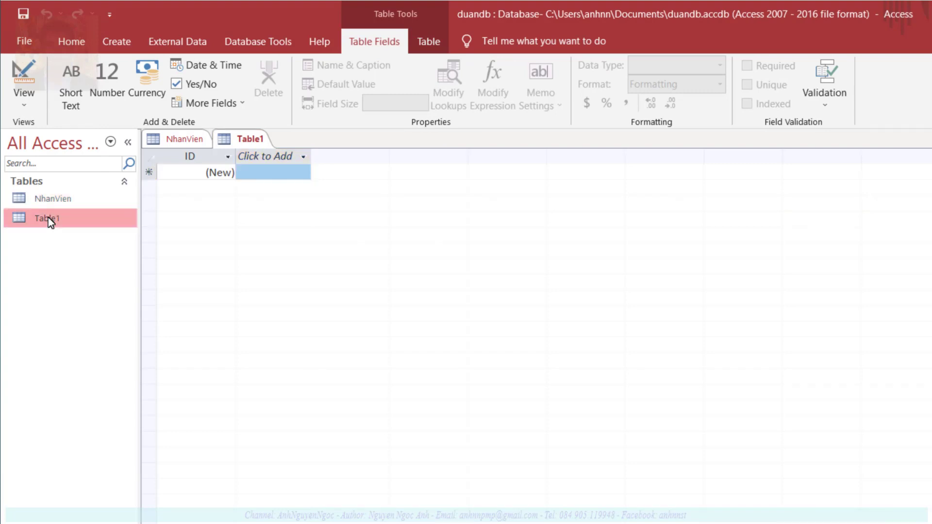
right_click(48, 217)
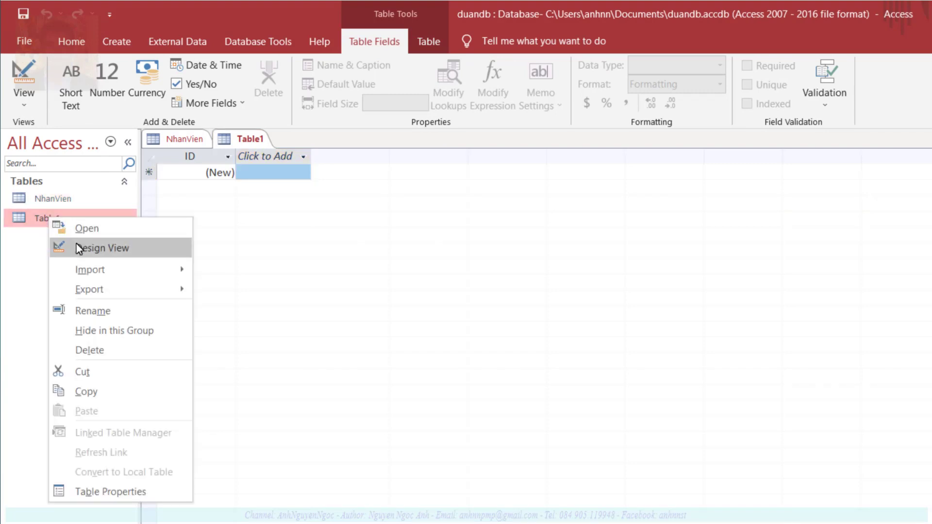
click(140, 247)
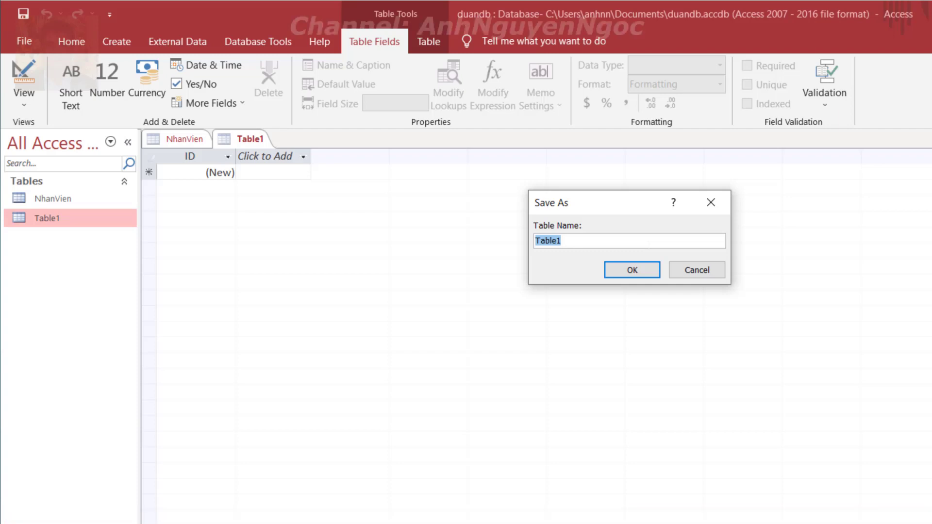
text(PhongBan)
key(Return)
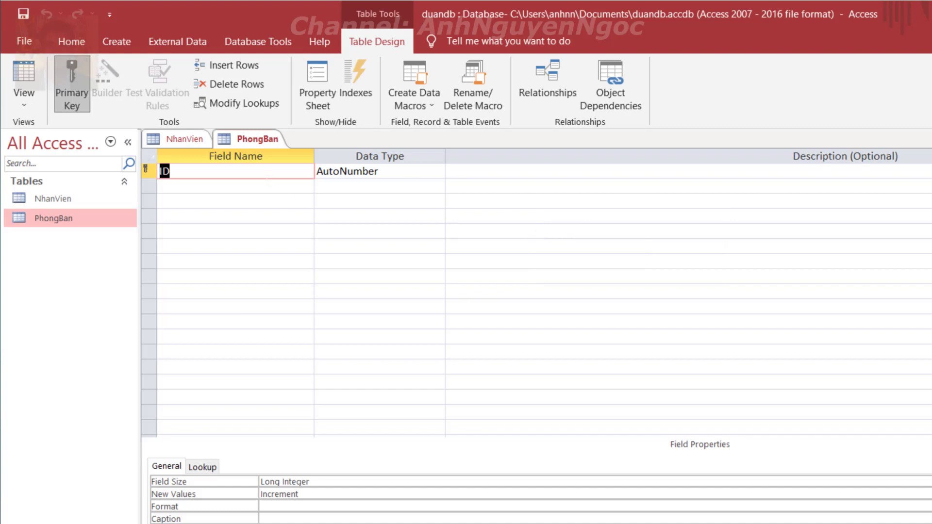
Rename ID to Ma_PB, add Ten_PB, and add Ma_TruongPhong as Number
text(Ma_PB)
click(160, 186)
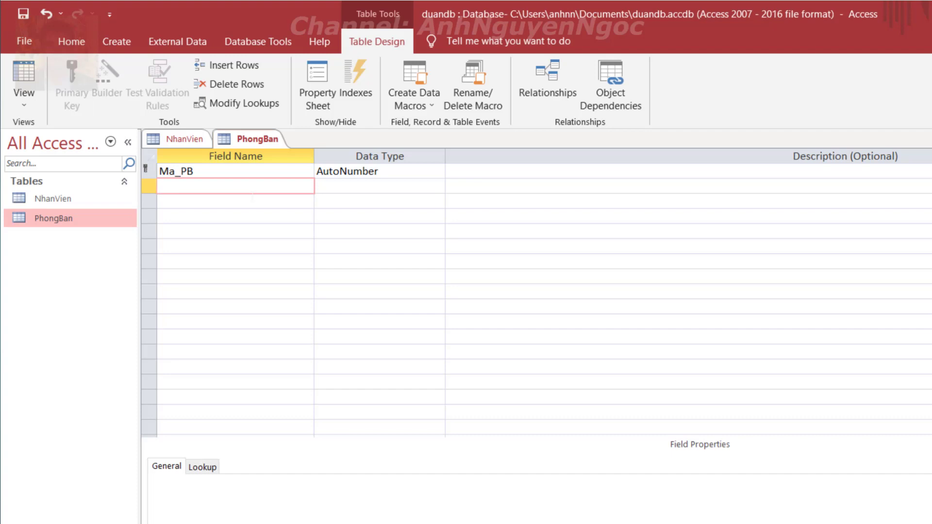
text(Ten_PB)
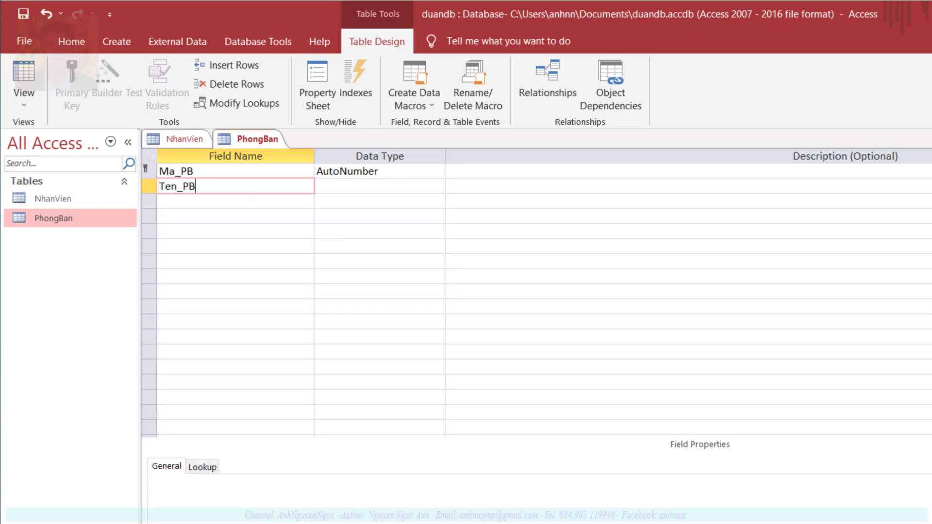
key(Tab)
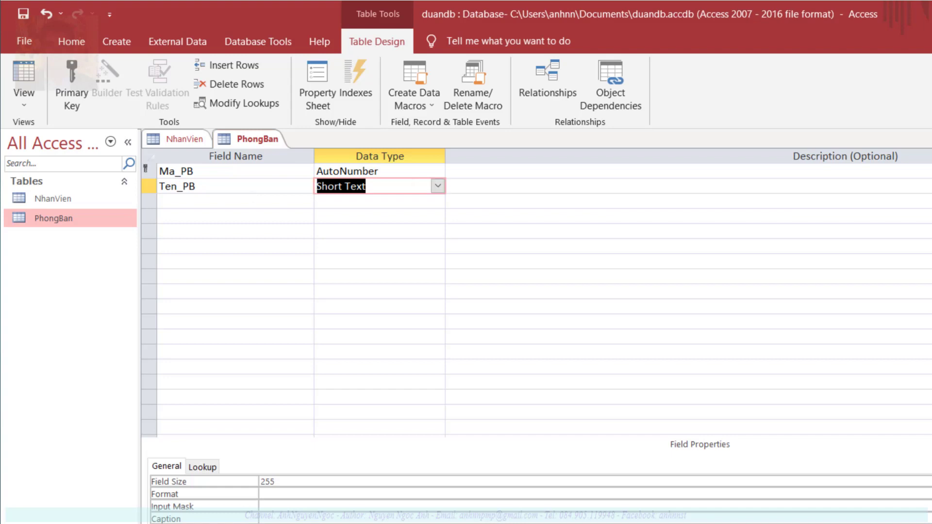
click(235, 201)
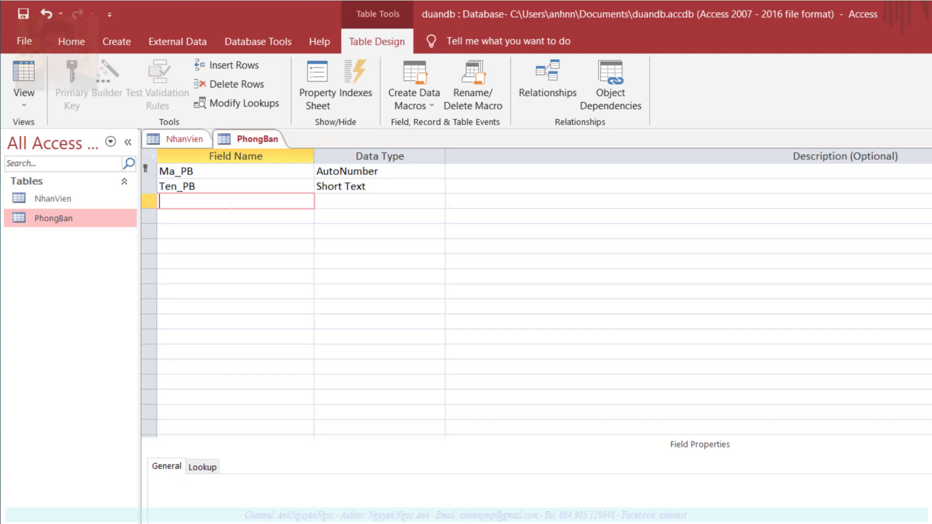
text(Ma_TruongPhong)
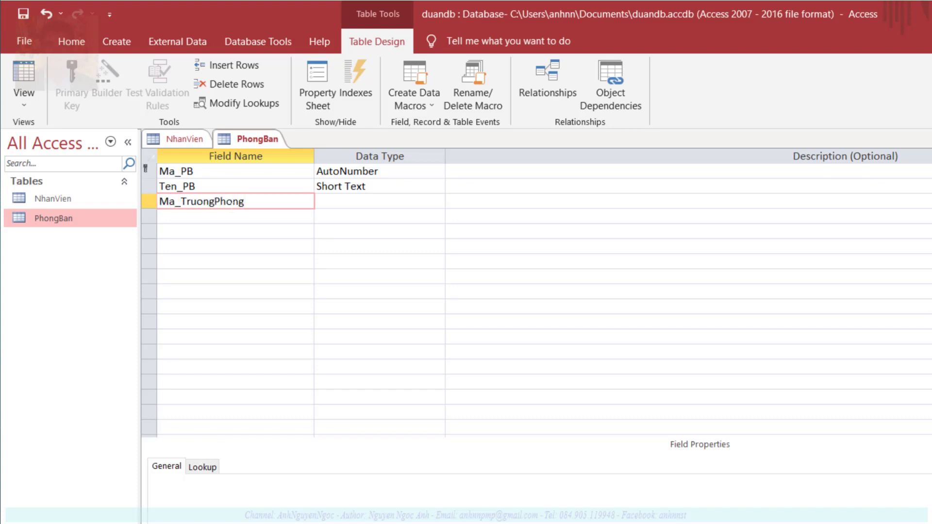
key(Tab)
text(nu)
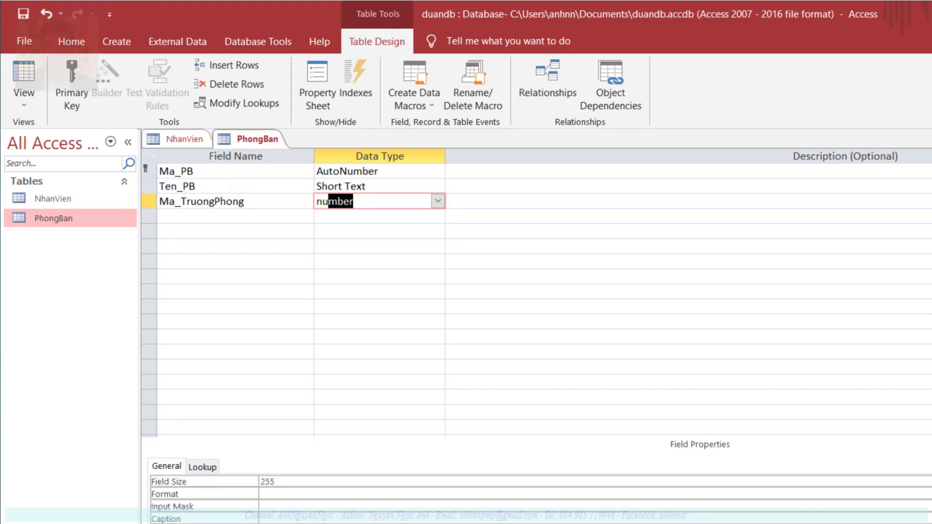
Set Ten_PB's field size to 50
click(195, 186)
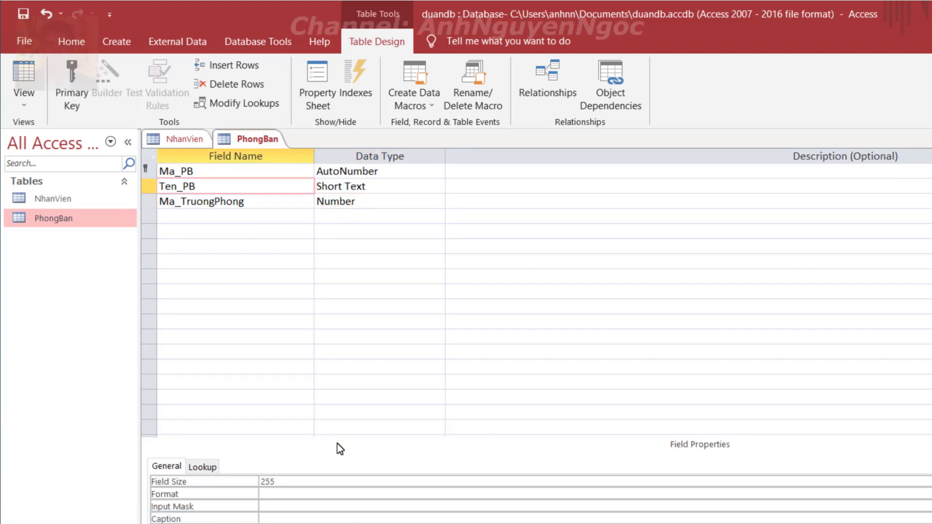
key(F6)
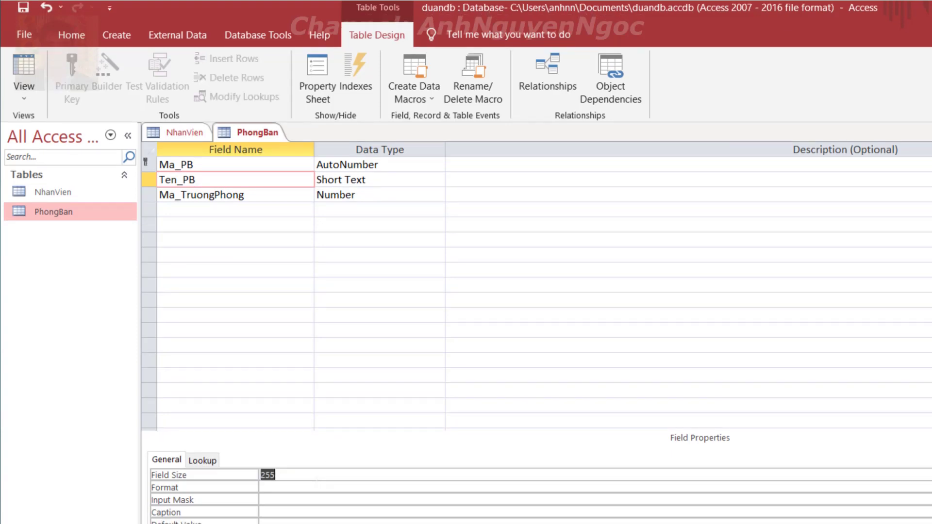
text(50)
key(shift+Home)
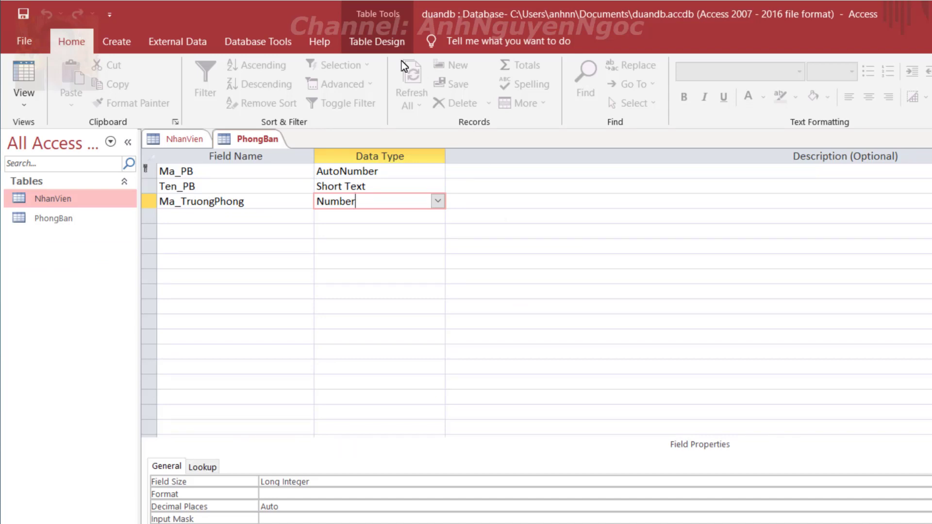
click(380, 40)
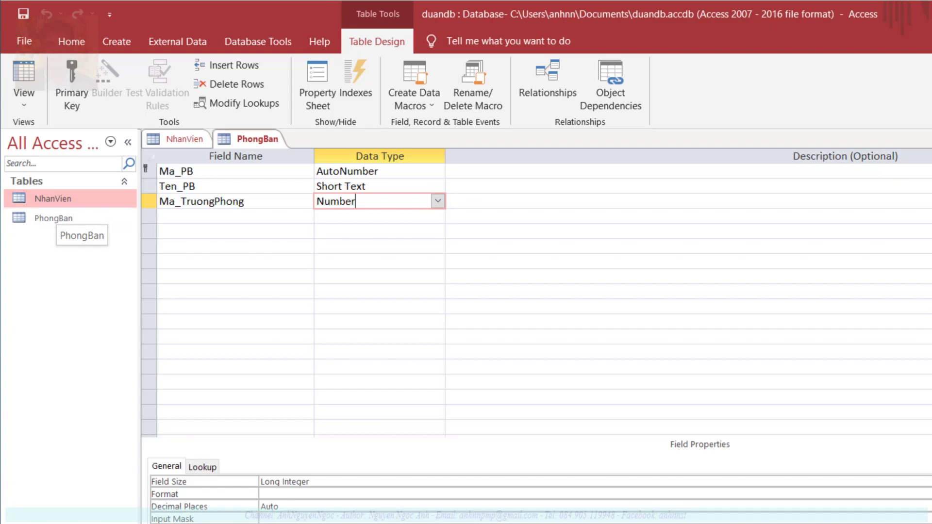
Add both NhanVien and PhongBan to the Relationships window
click(551, 88)
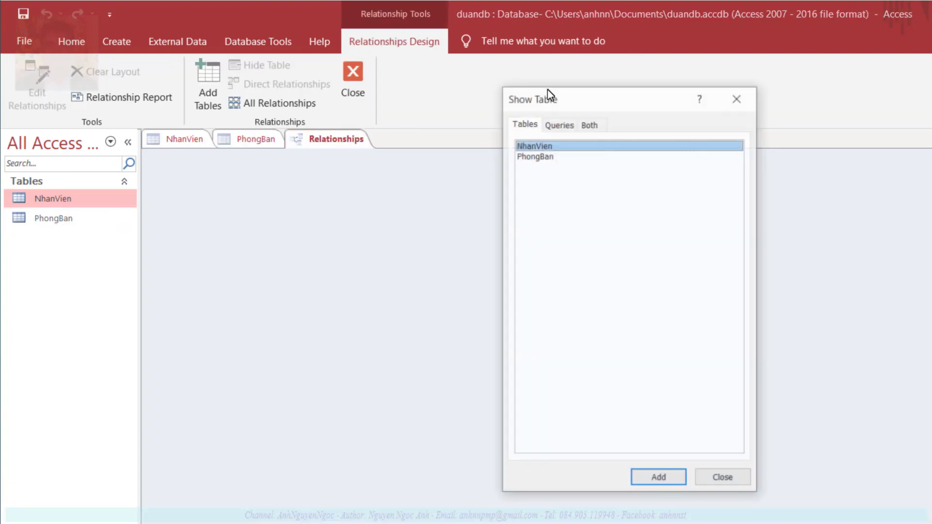
shift+click(532, 156)
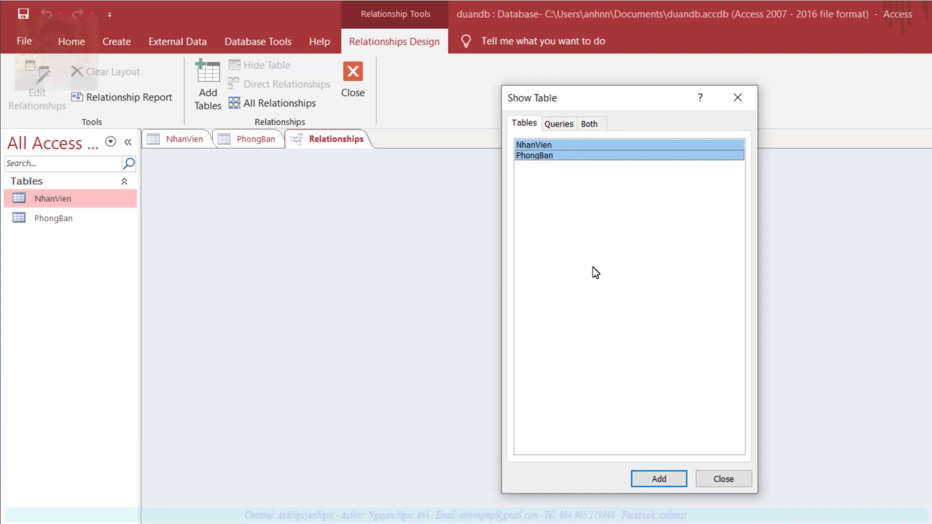
click(662, 478)
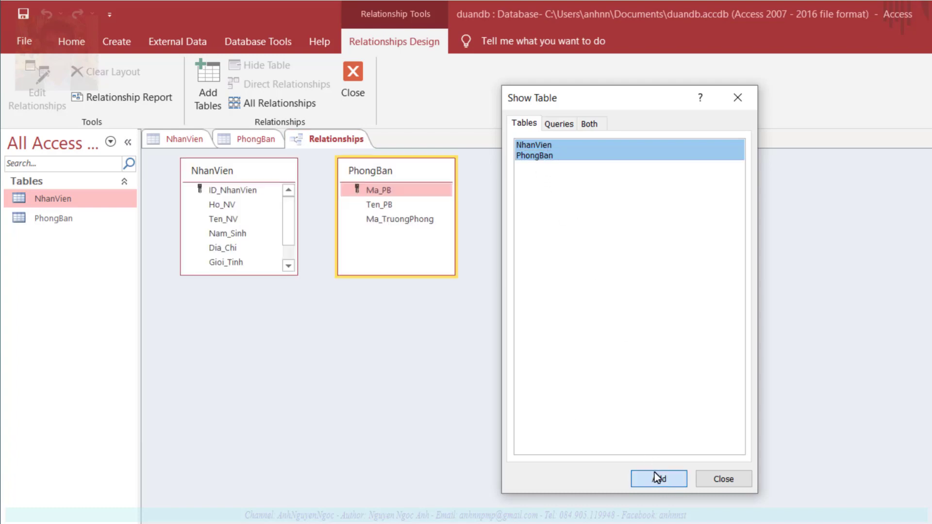
click(723, 457)
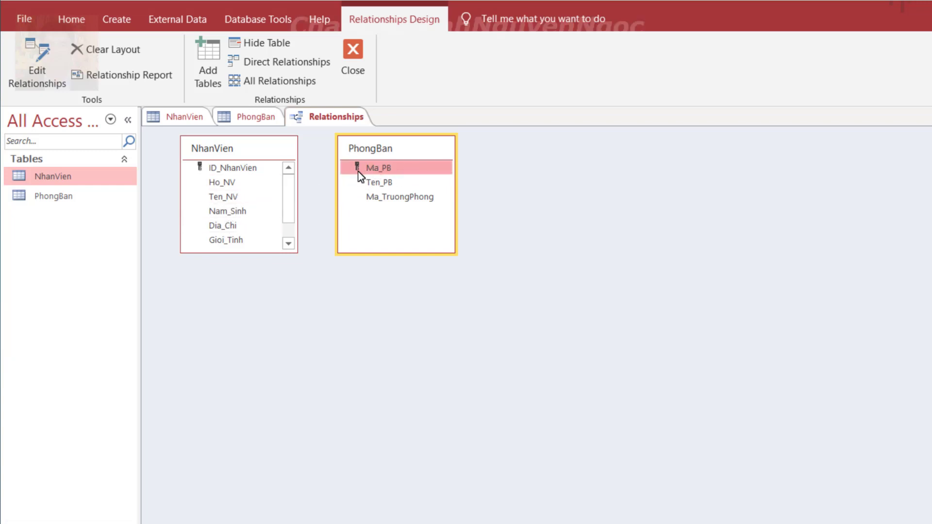
Drag NhanVien's PHG field onto PhongBan's Ma_PB to start a relationship
scroll(263, 209, down, 1)
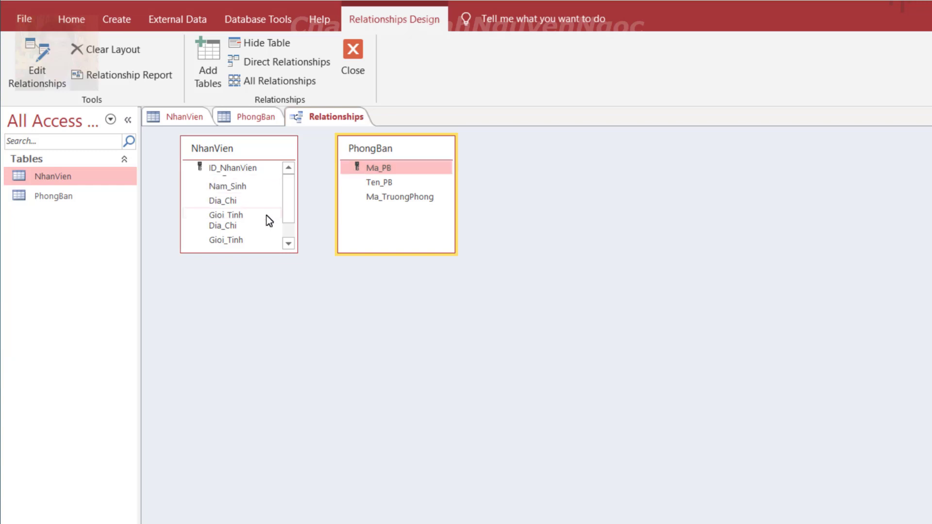
drag(257, 253, 257, 287)
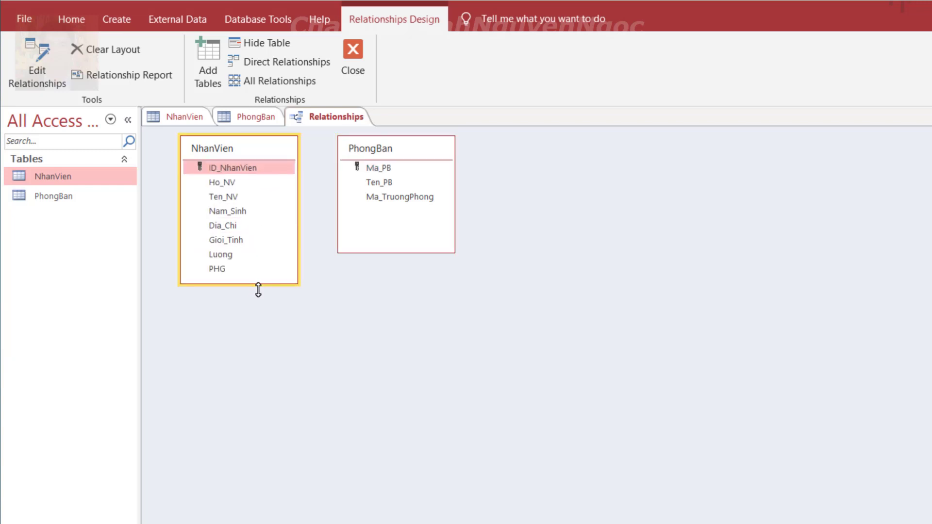
click(210, 267)
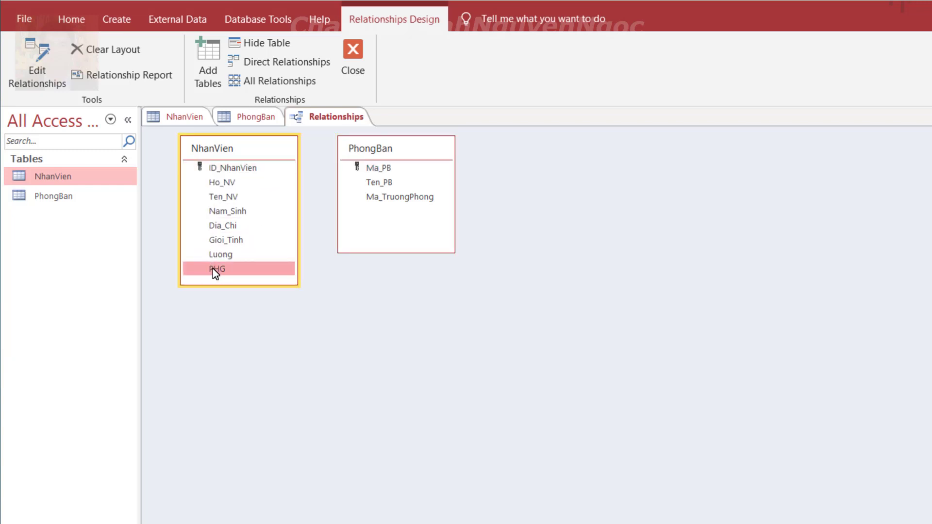
drag(213, 269, 393, 166)
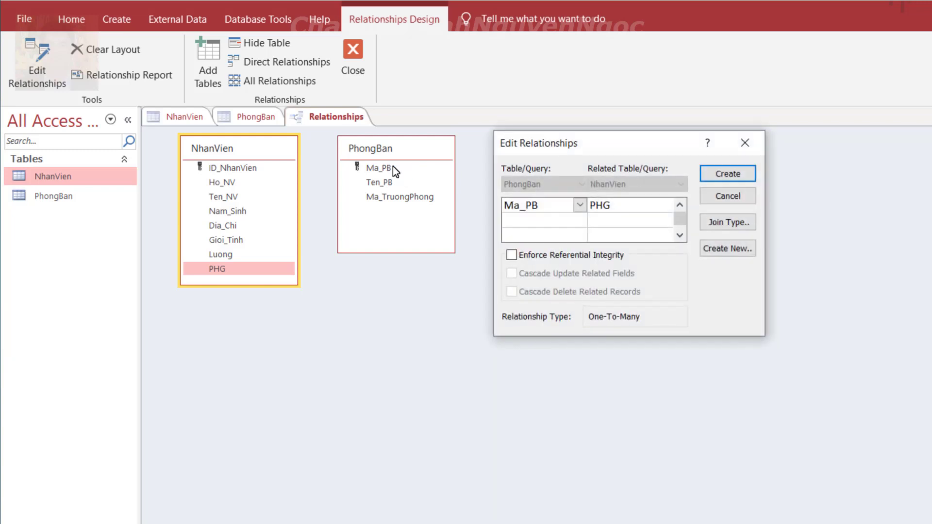
Pair Ma_PB with PHG and enforce referential integrity in Edit Relationships
drag(602, 143, 587, 149)
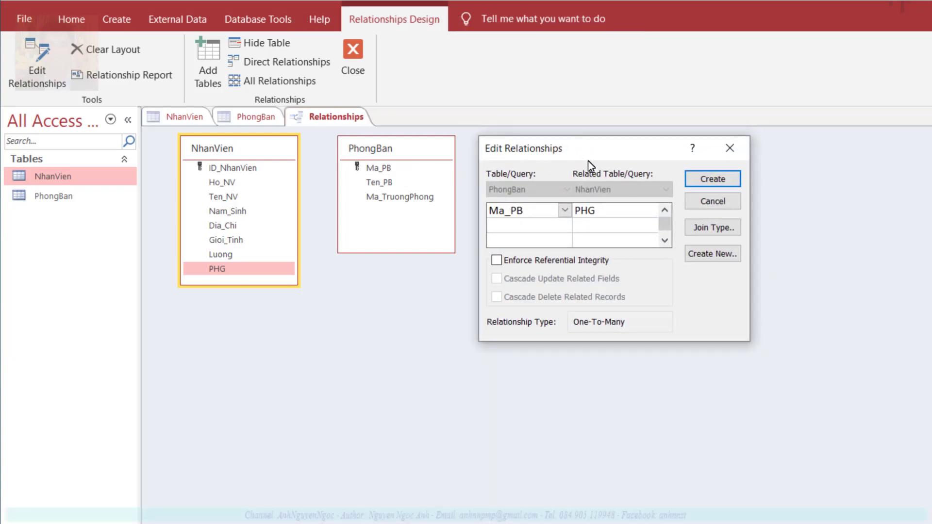
click(565, 211)
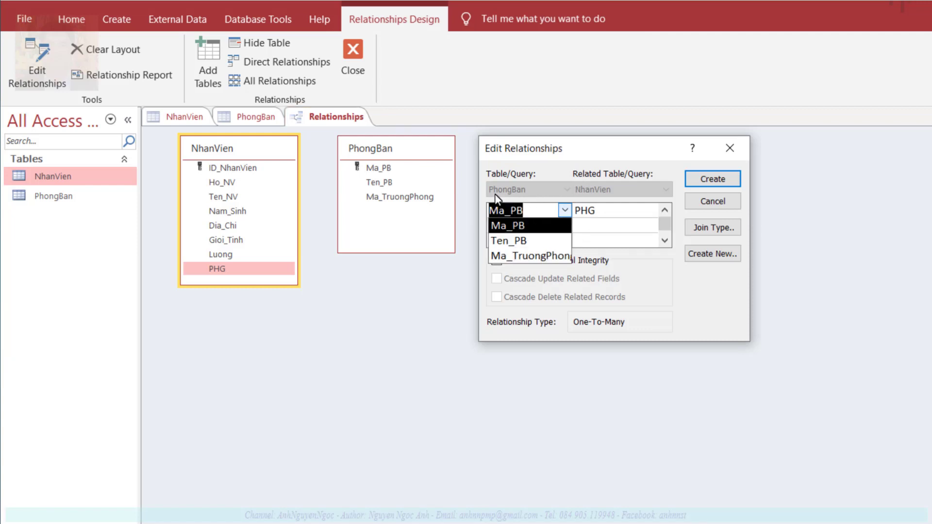
click(508, 226)
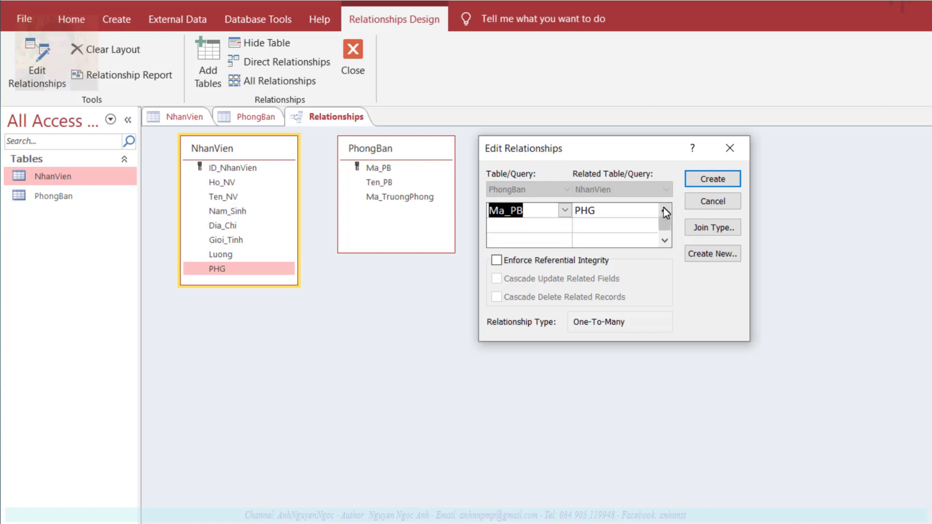
click(621, 211)
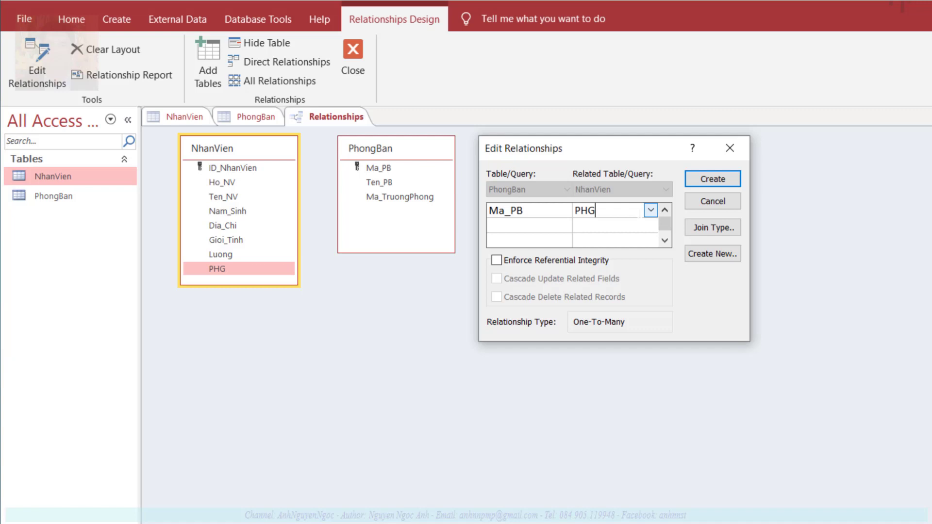
click(651, 210)
click(591, 330)
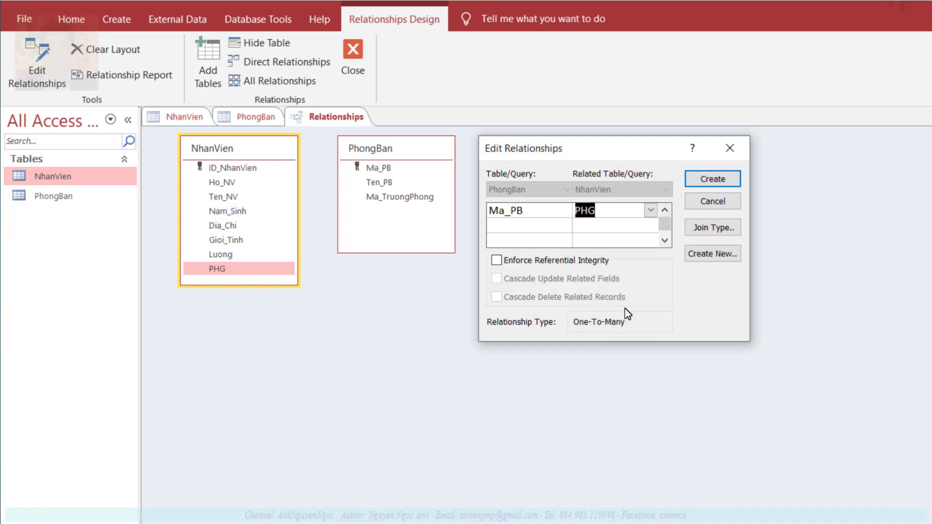
click(511, 261)
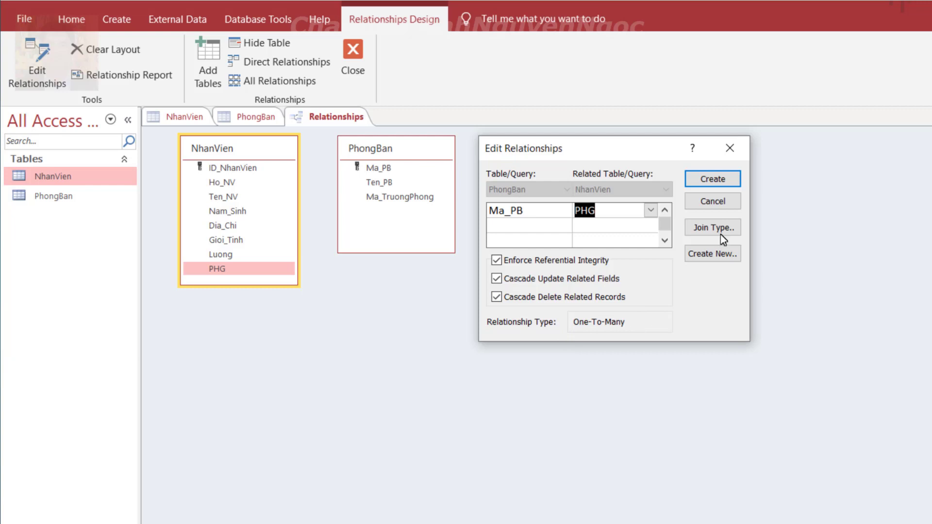
Try twice to create the PhongBan–NhanVien relationship, dismiss both table-in-use warnings, then cancel
click(710, 175)
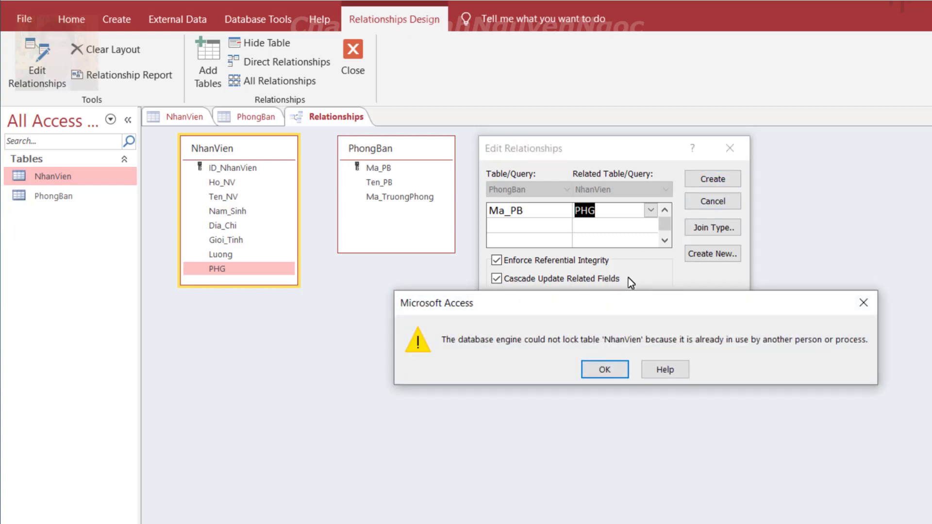
click(604, 372)
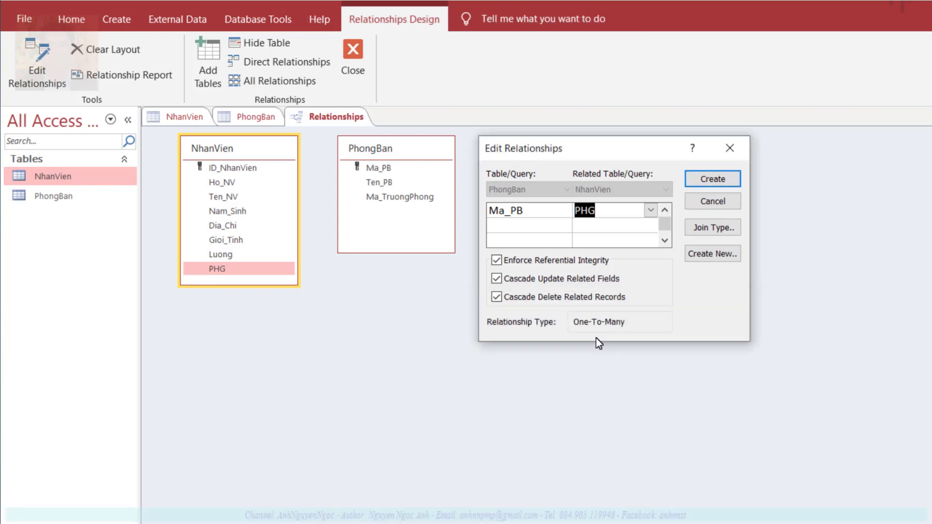
click(588, 210)
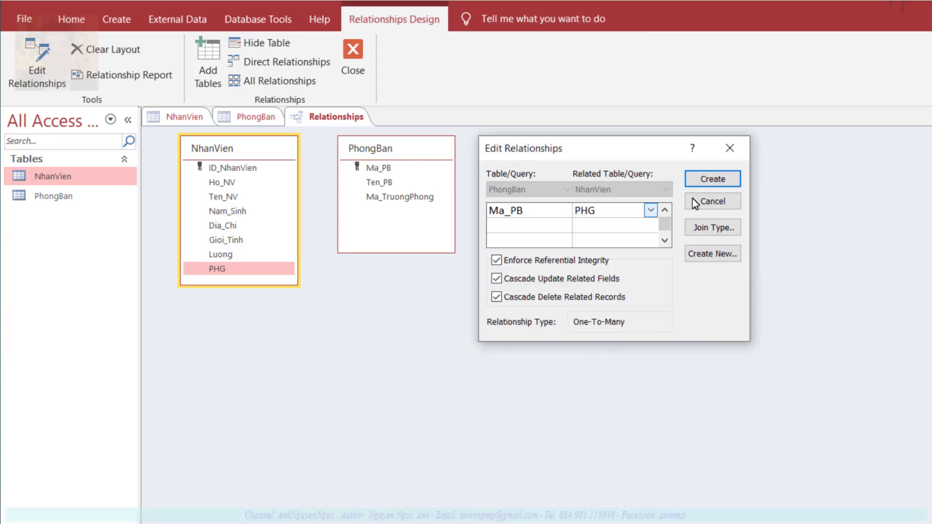
click(724, 176)
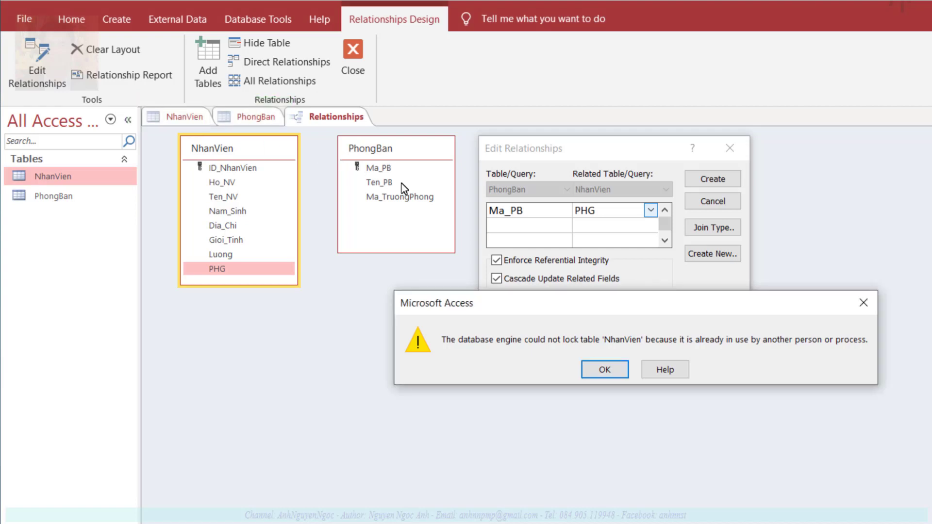
click(601, 372)
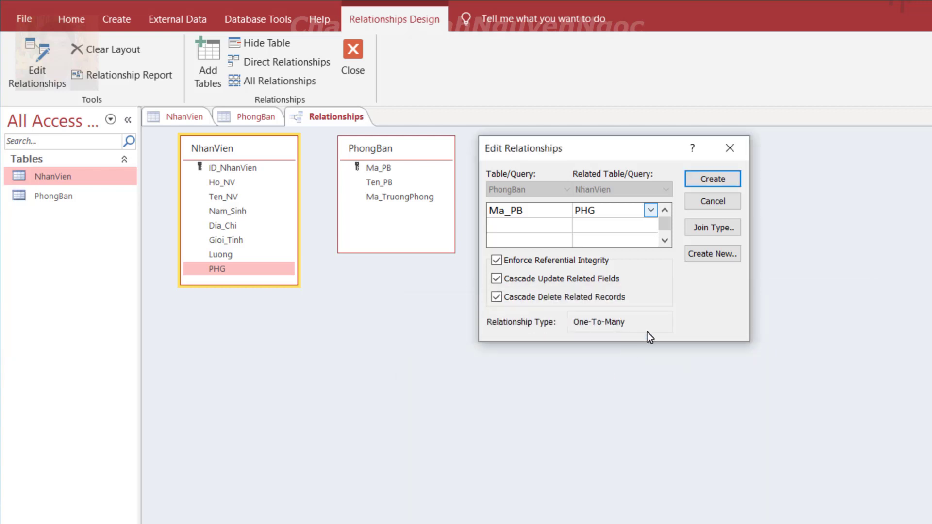
click(719, 202)
Close the PhongBan and NhanVien table design tabs
click(248, 118)
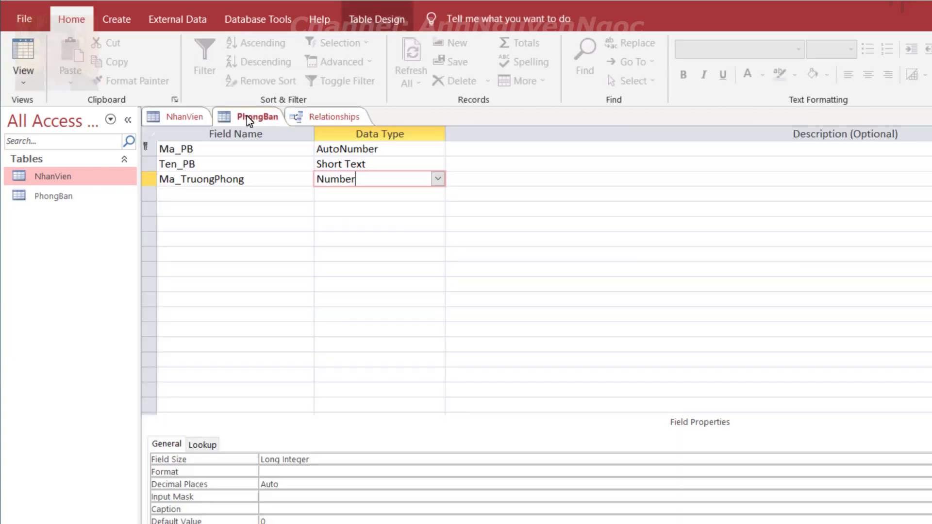
right_click(248, 119)
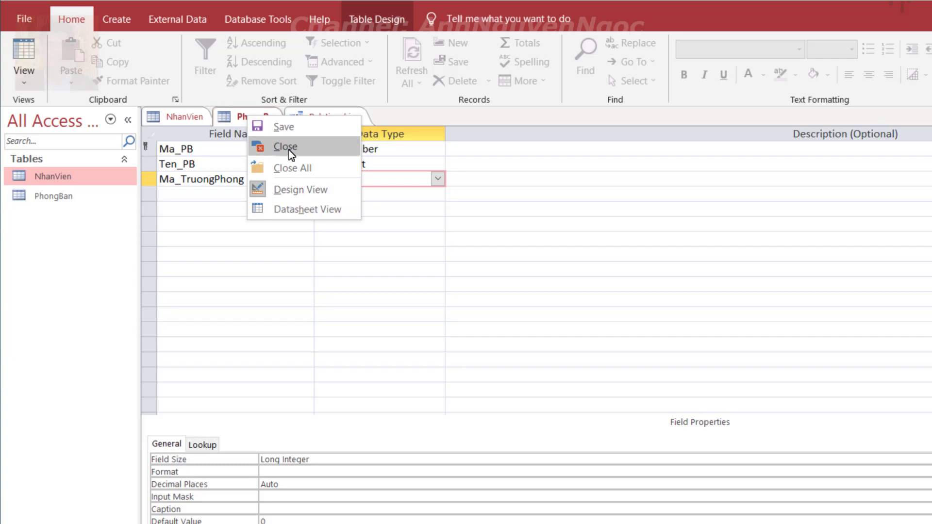
click(291, 153)
click(176, 115)
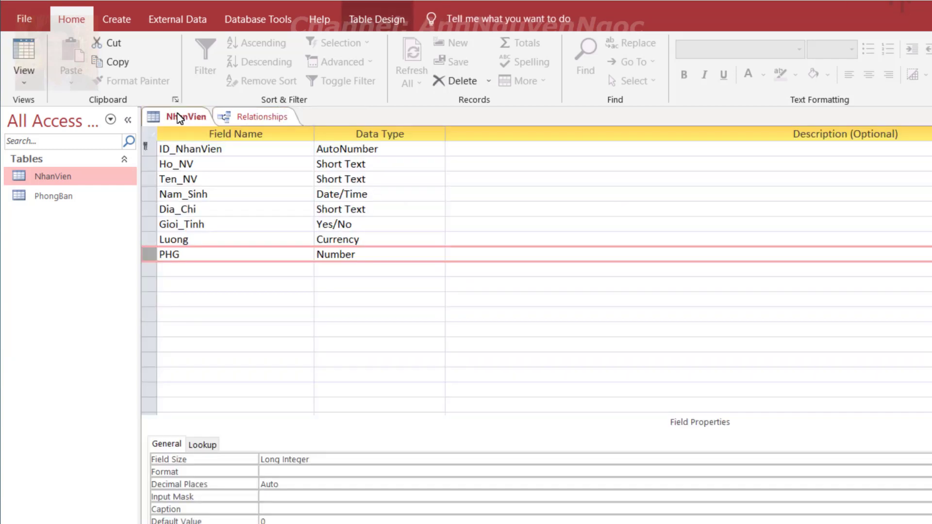
right_click(180, 118)
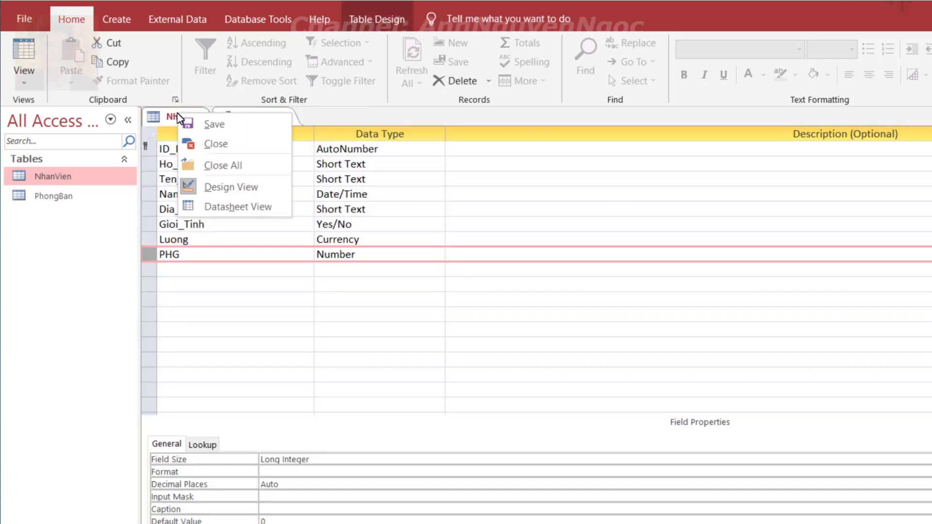
click(216, 145)
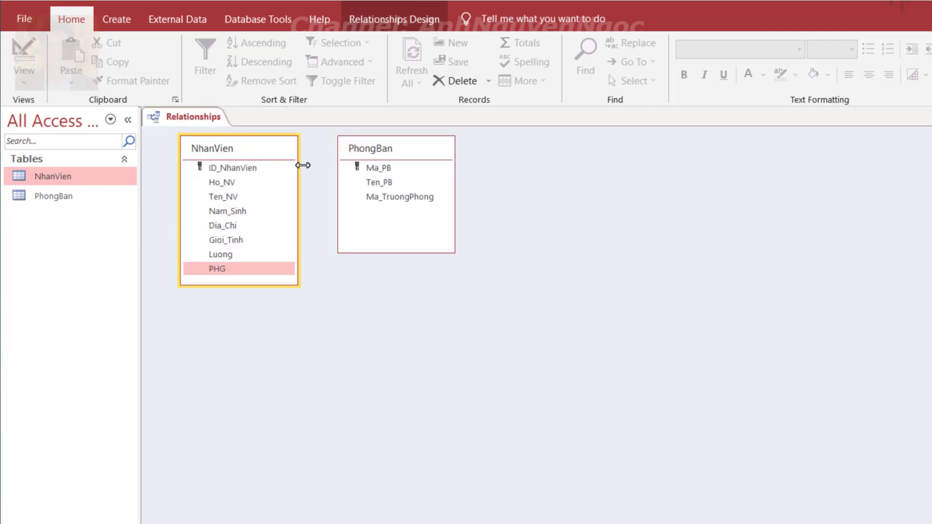
Link NhanVien.PHG to PhongBan.Ma_PB with referential integrity, cascade updates and cascade deletes
drag(211, 270, 377, 167)
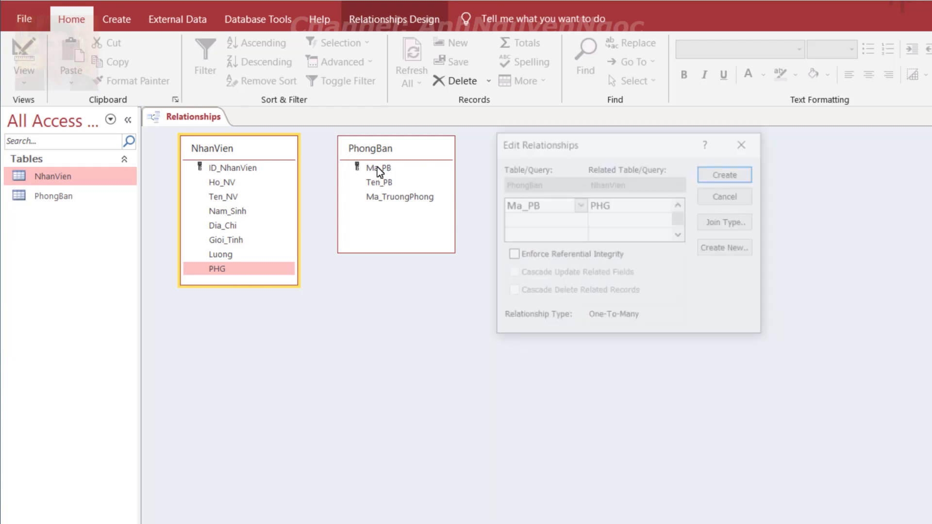
click(519, 257)
click(513, 273)
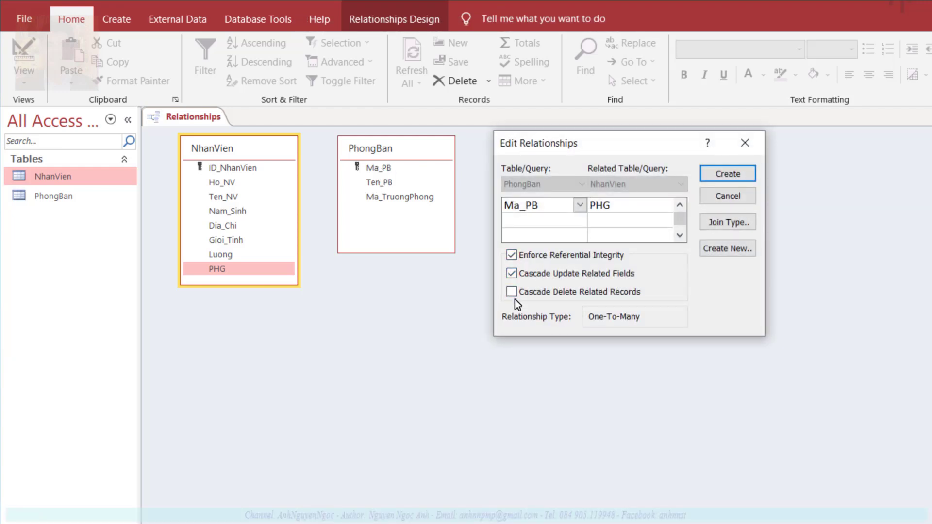
click(512, 292)
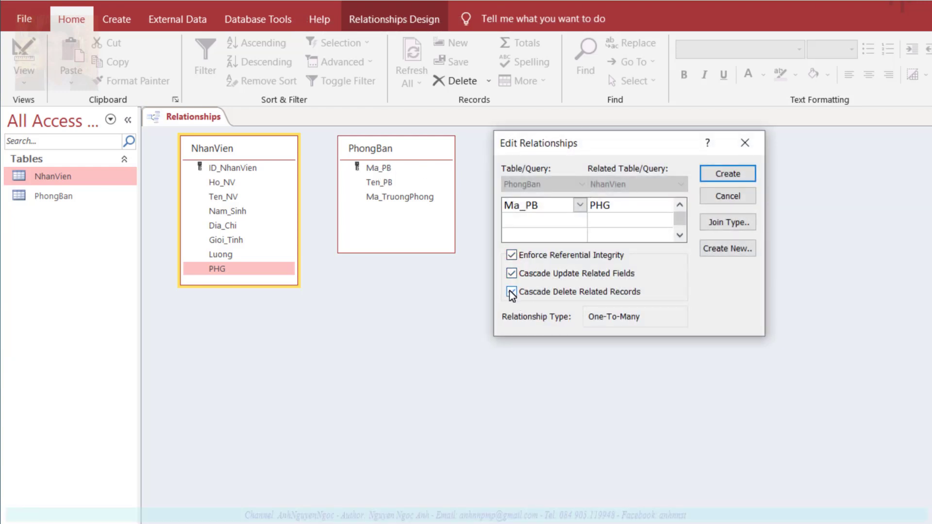
click(718, 173)
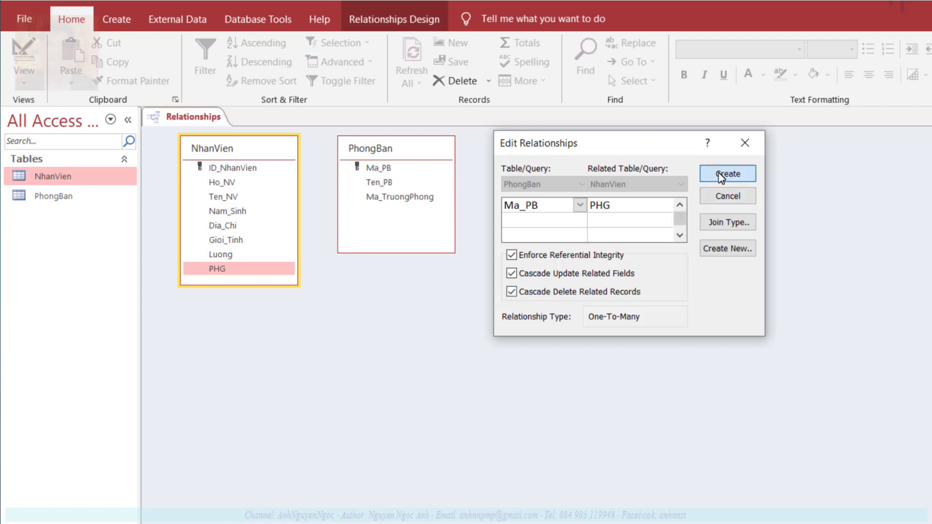
Rearrange the PhongBan field list in the Relationships window and select the PhongBan table
drag(391, 153, 424, 155)
click(413, 173)
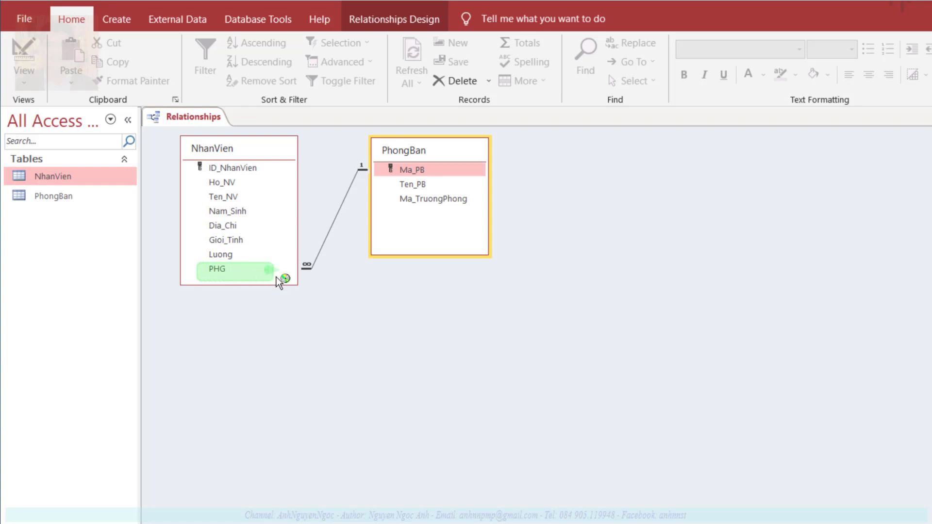
drag(275, 278, 384, 178)
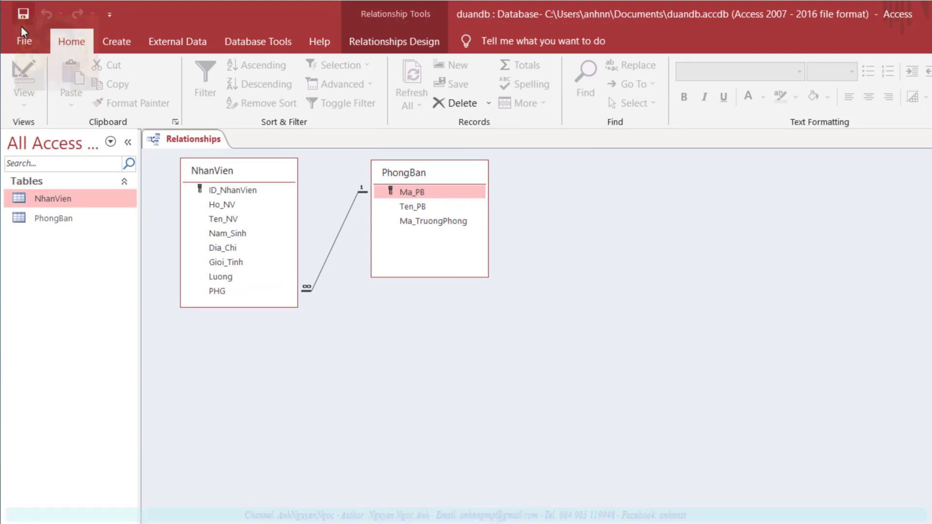
click(68, 221)
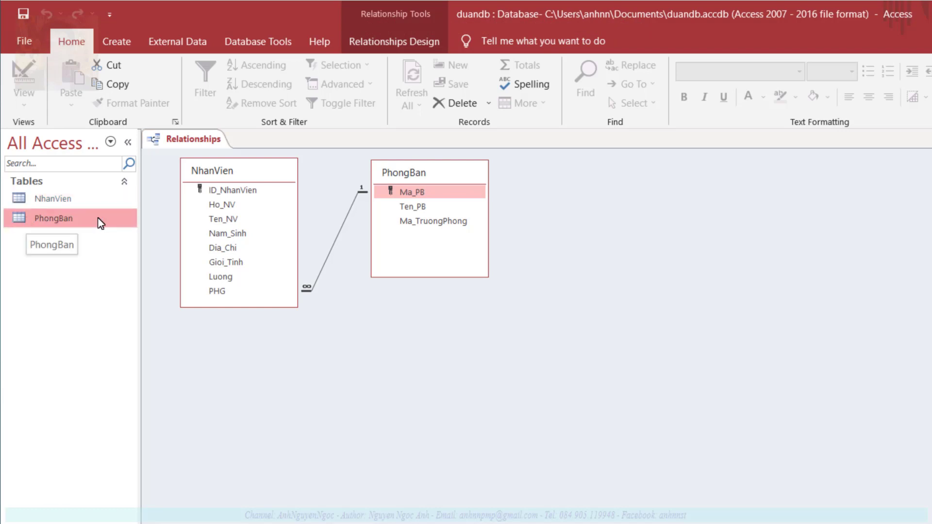
Open PhongBan and enter department 'San xuat 1' with manager ID 1
right_click(64, 222)
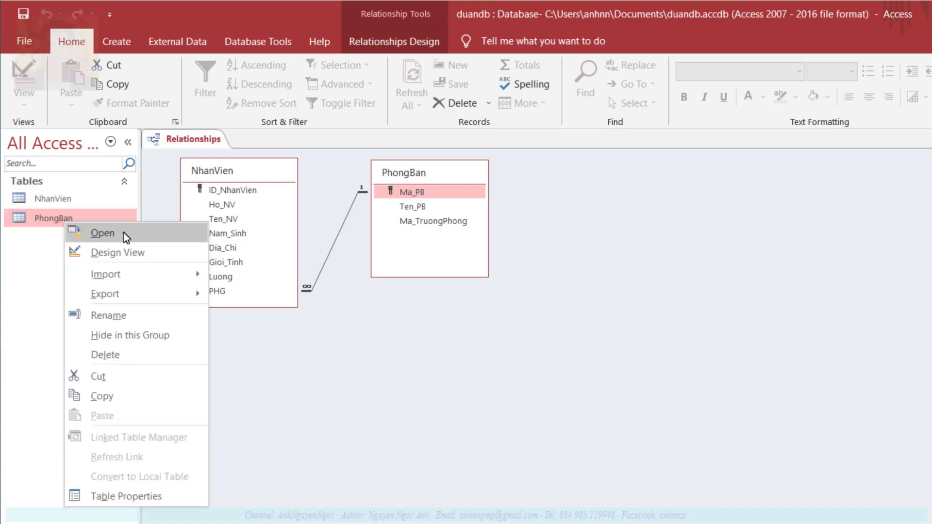
click(103, 233)
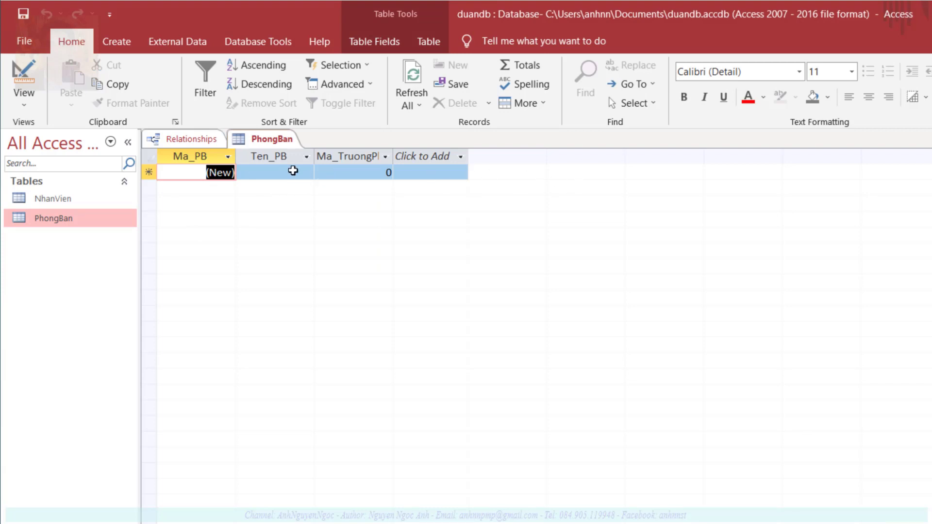
click(294, 173)
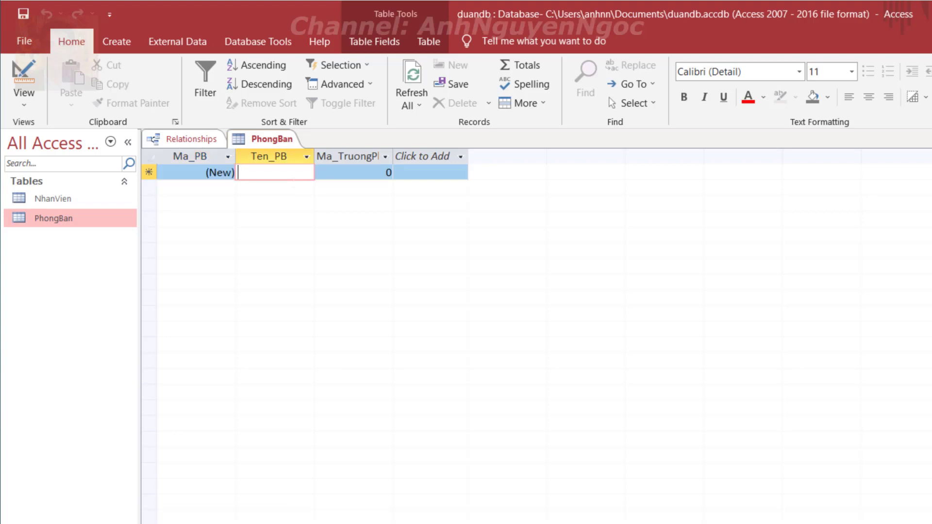
text(San xuat)
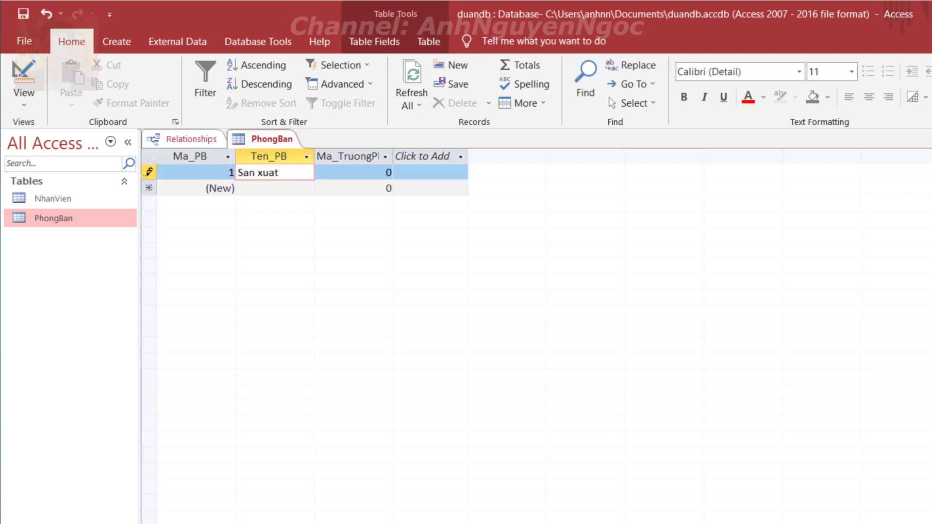
text( 1)
key(Tab)
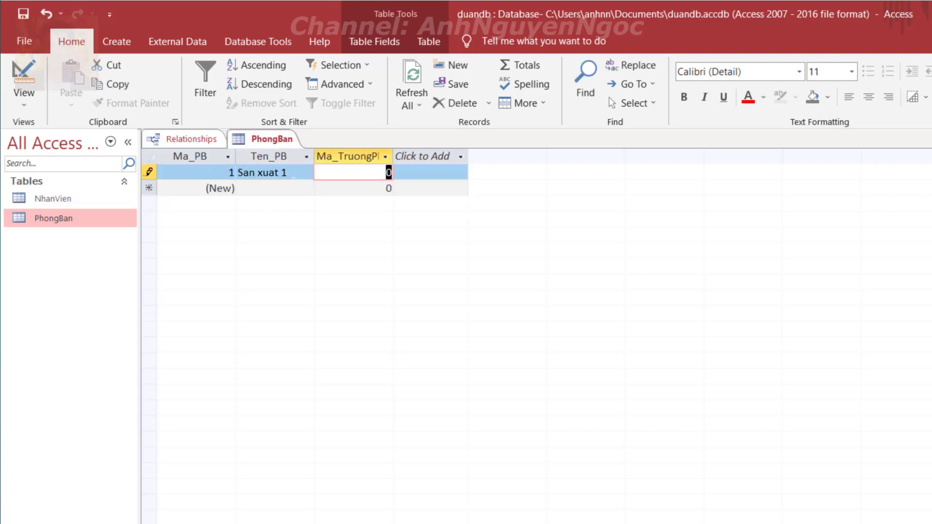
text(1)
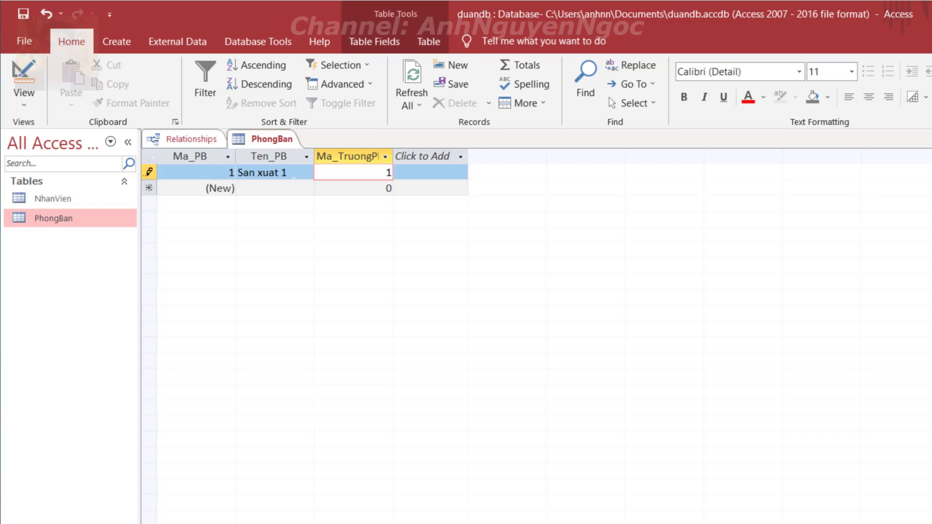
key(Tab)
key(Tab)
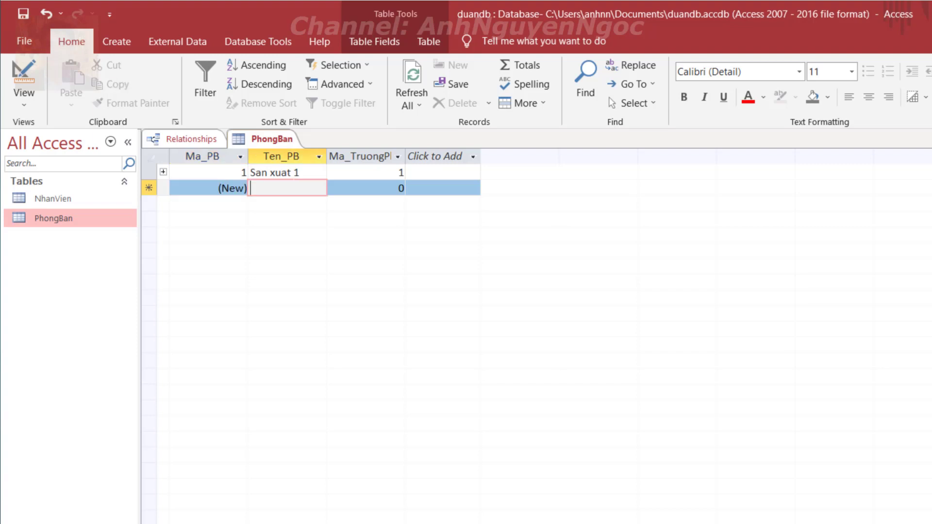
Add department 'San xuat 2' with manager ID 2 and save the table
text(San xu)
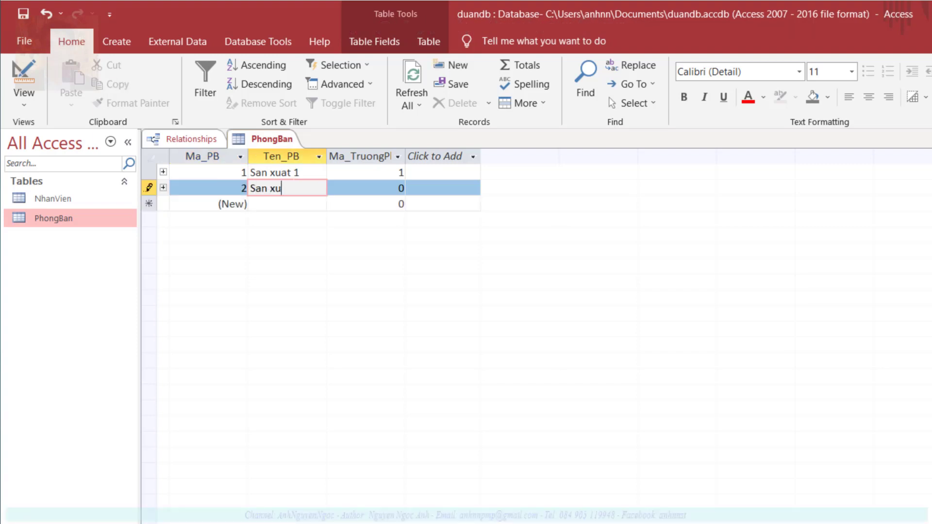
text(at 2)
key(Tab)
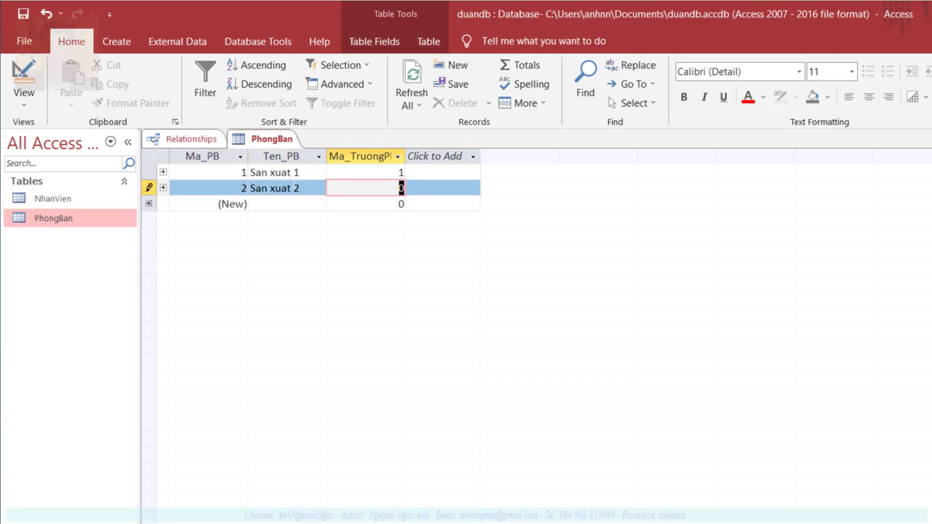
text(2)
key(Tab)
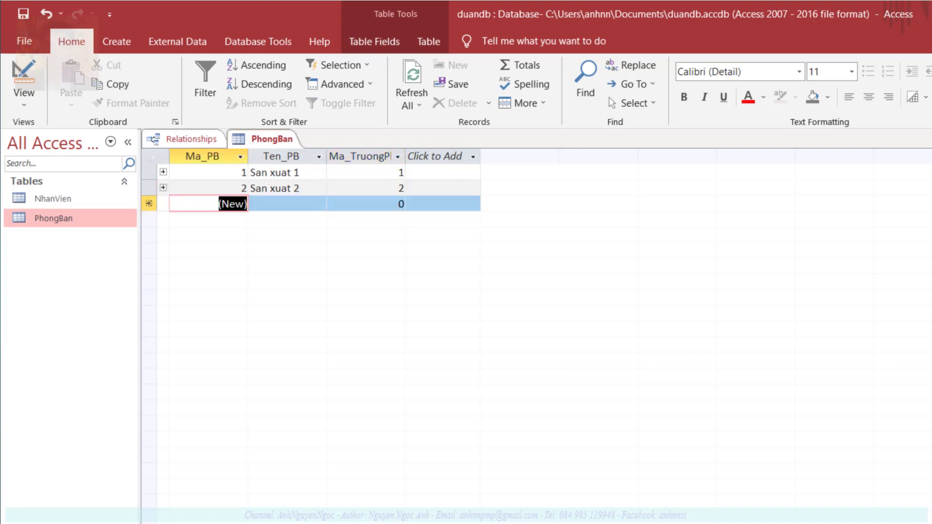
click(21, 16)
click(76, 205)
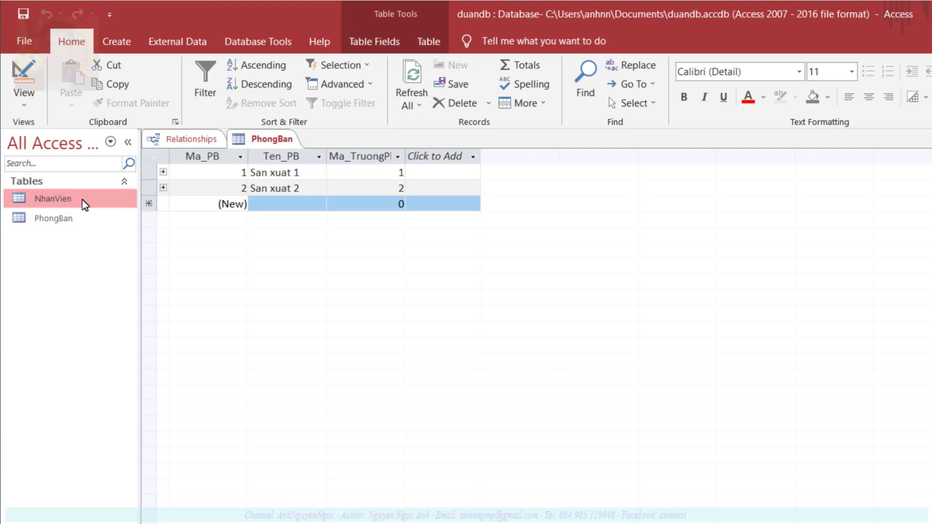
Open NhanVien as a datasheet and enter the first employee's surname and given name
right_click(83, 200)
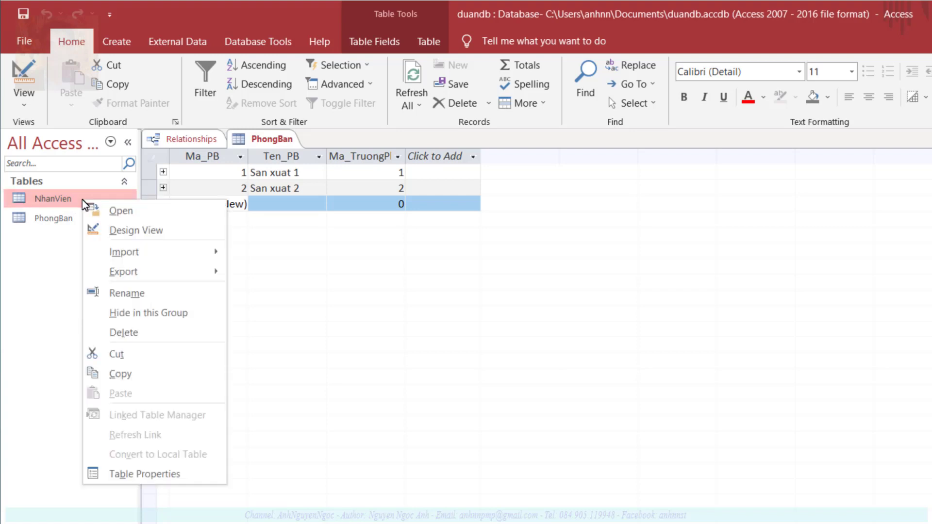
click(123, 213)
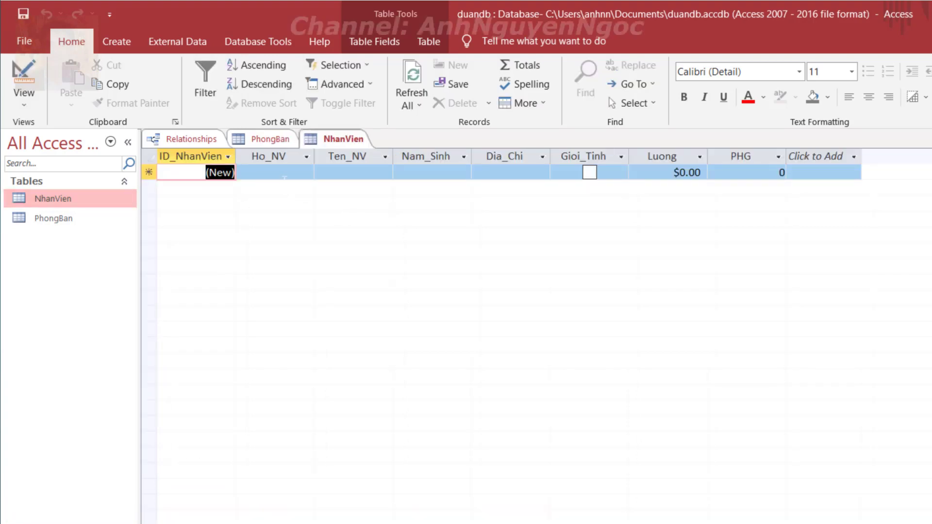
click(284, 178)
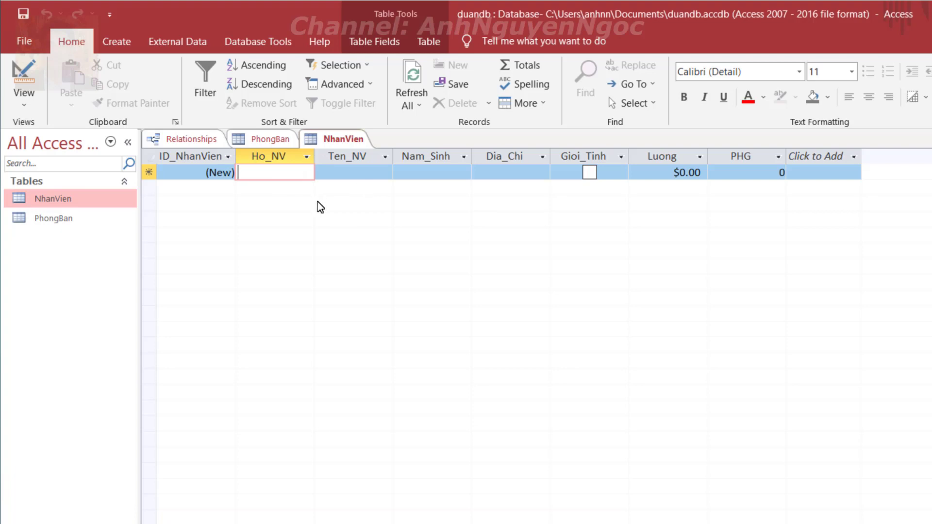
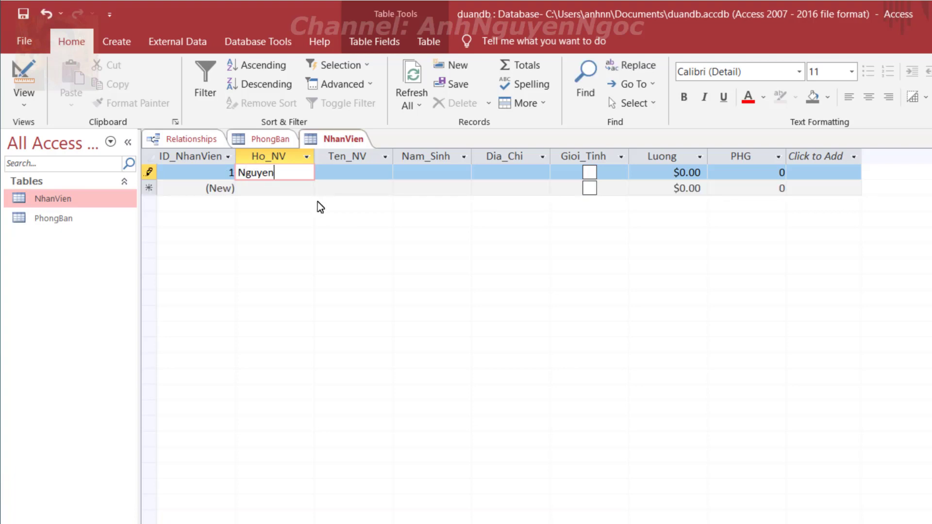
key(Tab)
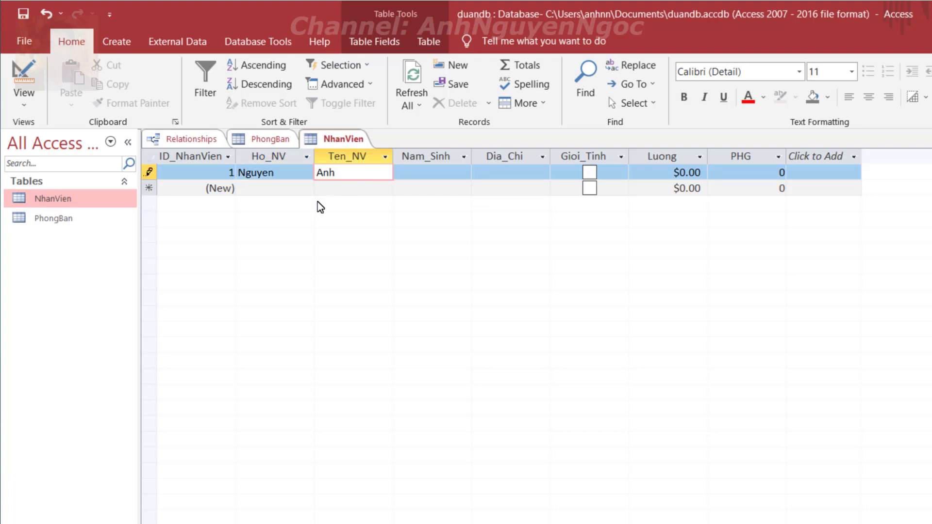
key(Tab)
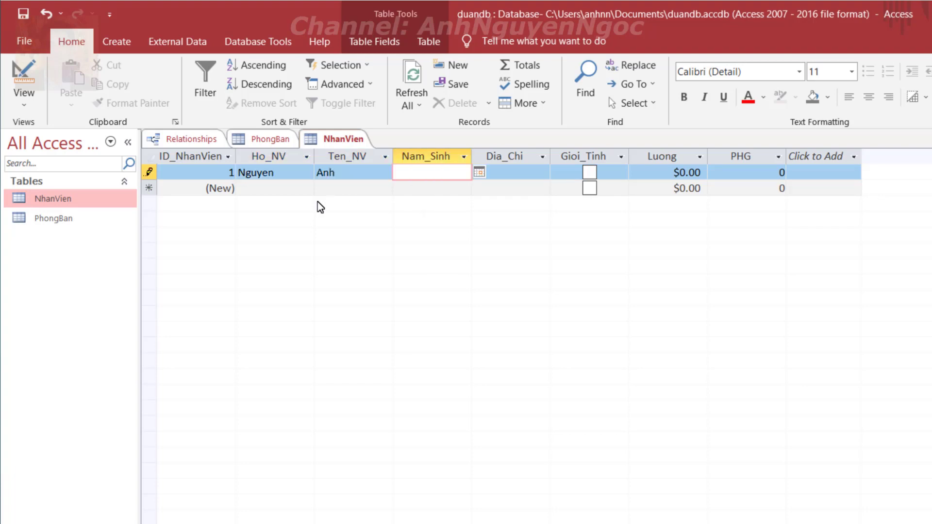
Set the employee's birth date to 8/1/2021 and fill in the address
click(478, 173)
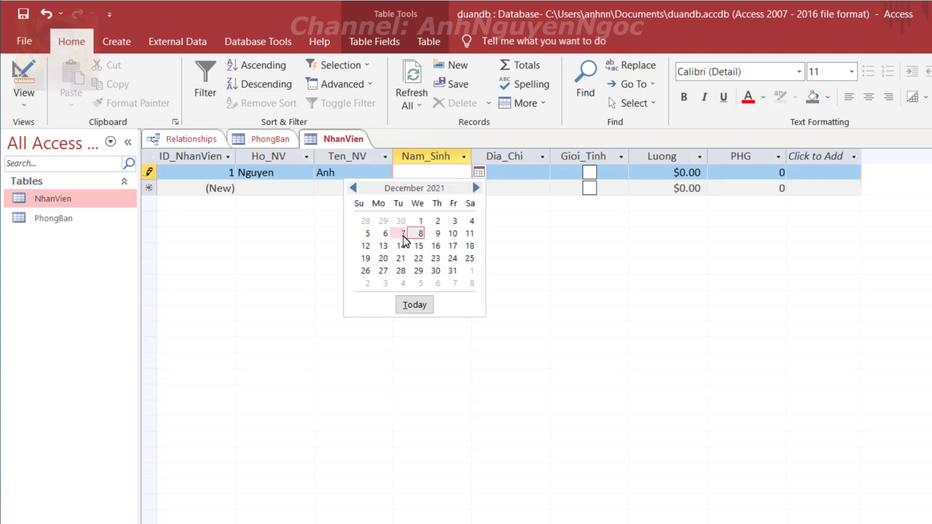
click(353, 188)
click(353, 188)
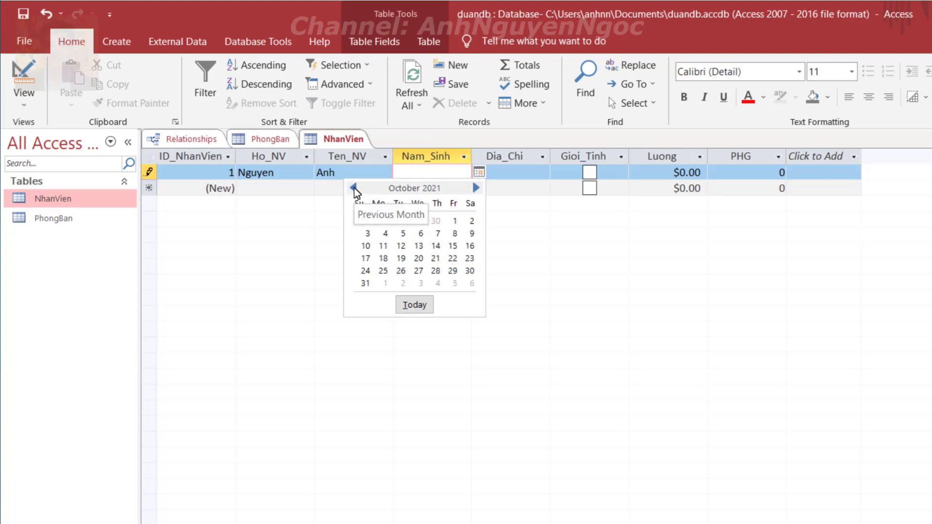
click(353, 187)
click(353, 188)
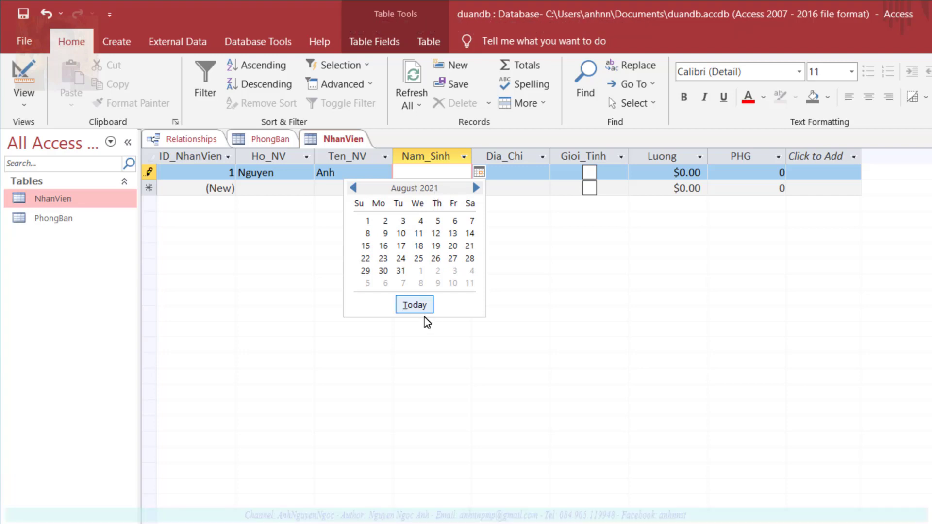
click(367, 221)
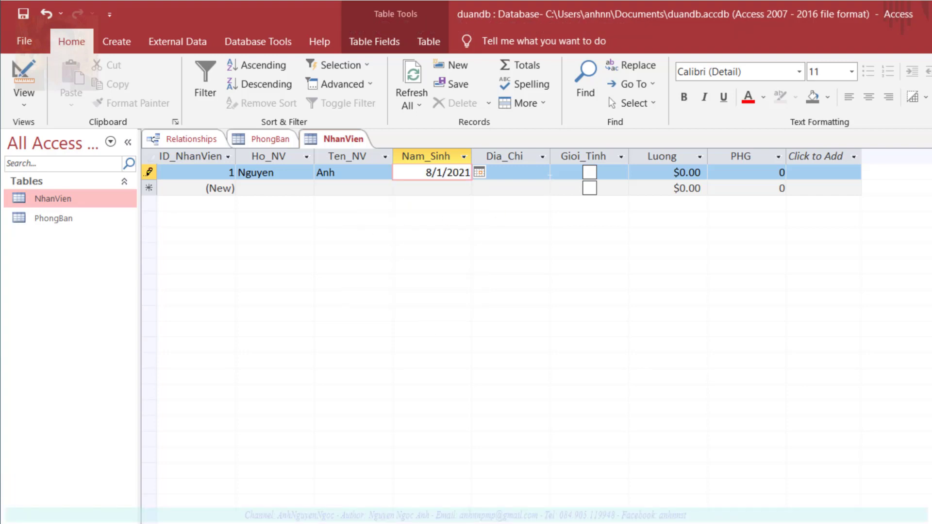
key(Tab)
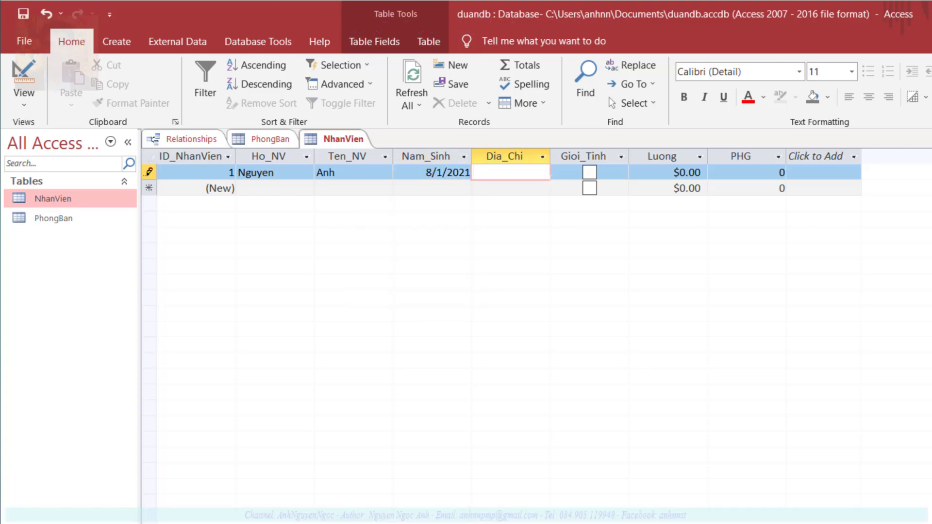
key(Tab)
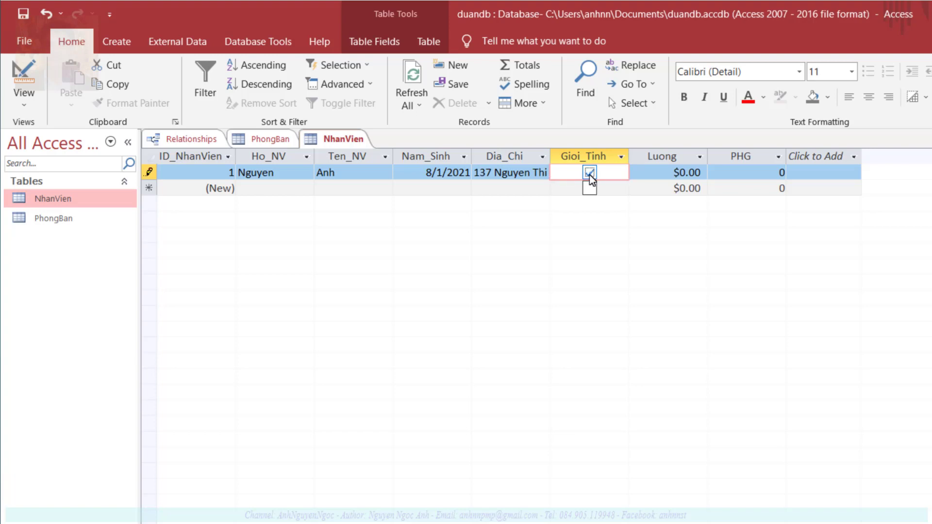
Enter salary 100 and department 3, then commit the employee record
click(695, 173)
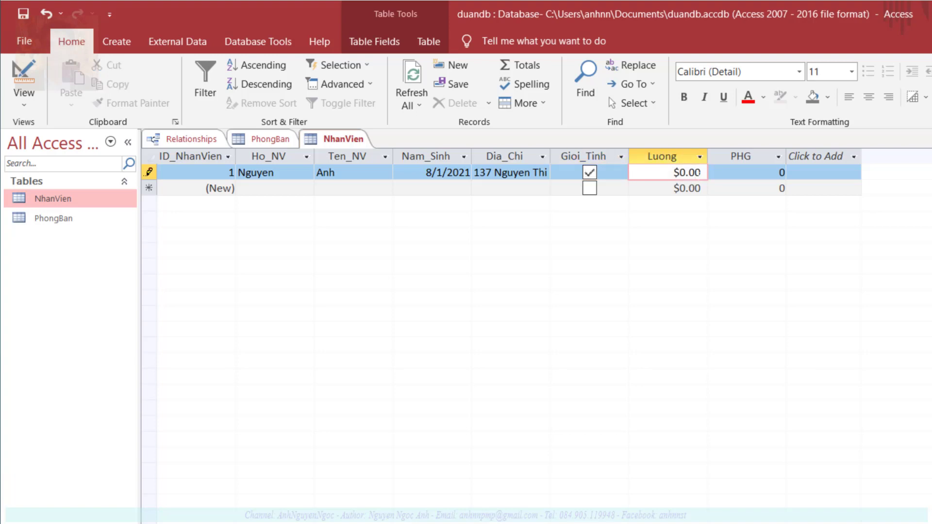
text(100)
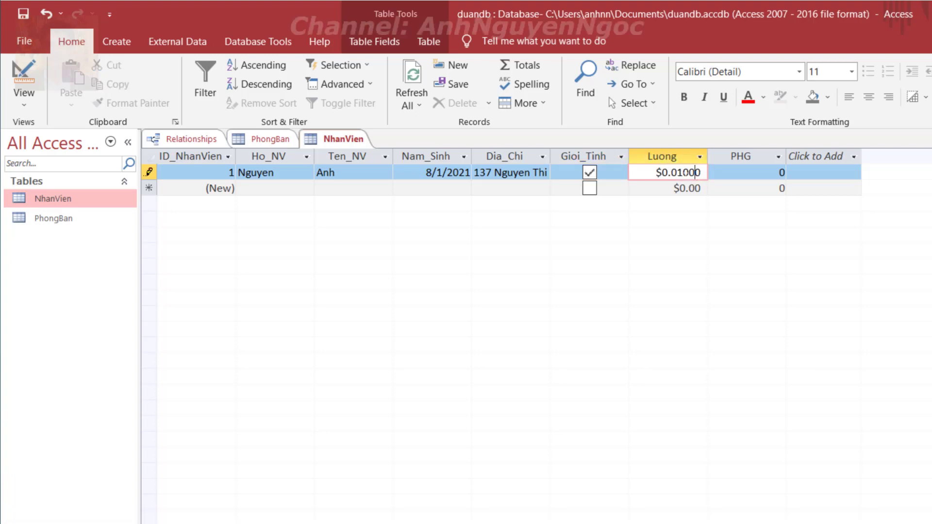
key(Left)
key(Left)
key(Left)
key(Left)
key(shift+Right)
key(shift+Right)
key(shift+Right)
key(shift+Right)
key(shift+Right)
key(BackSpace)
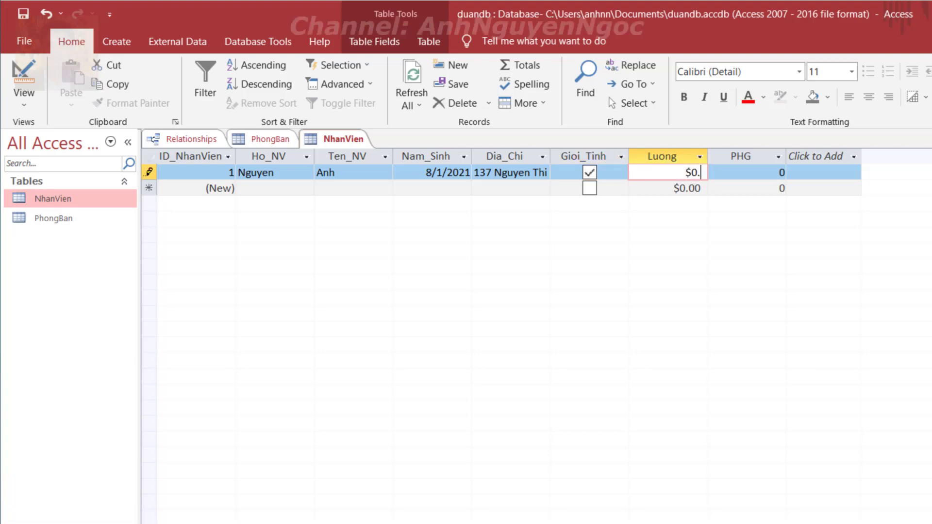
key(BackSpace)
key(BackSpace)
text(100)
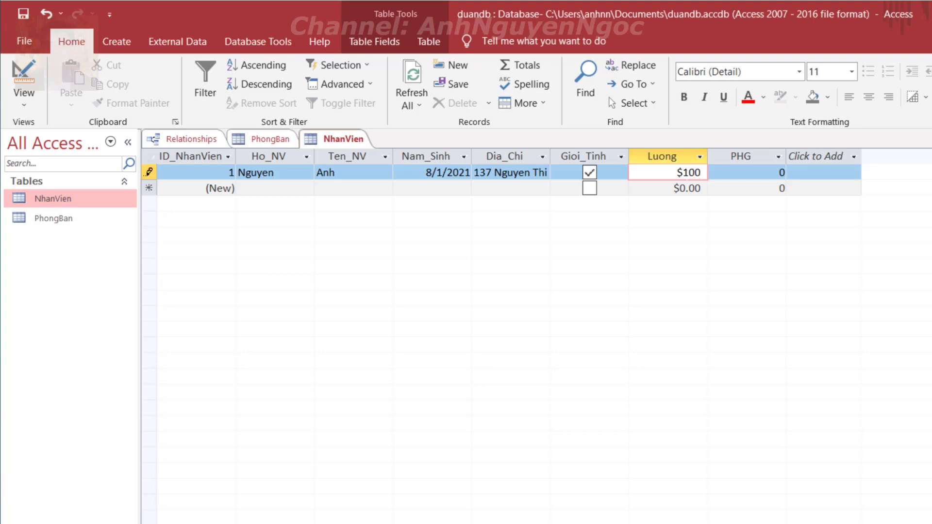
click(753, 176)
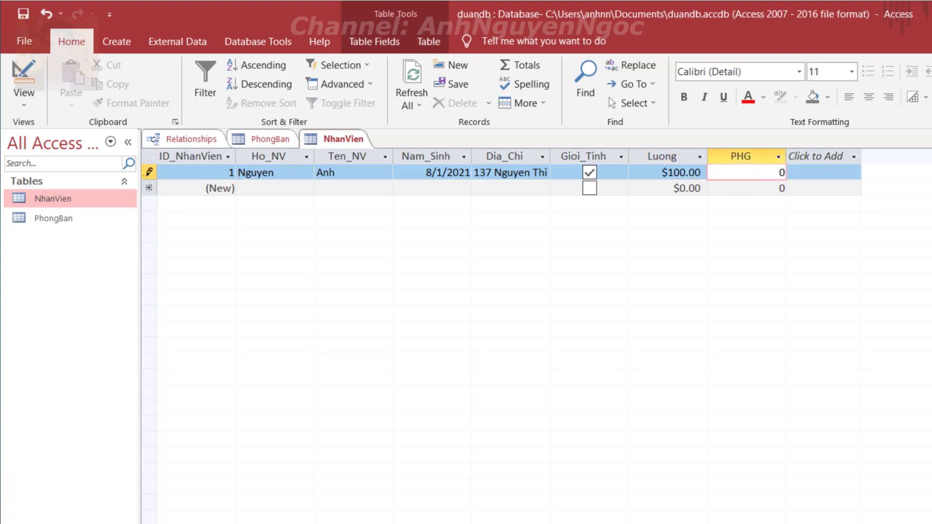
key(Delete)
text(3)
key(Return)
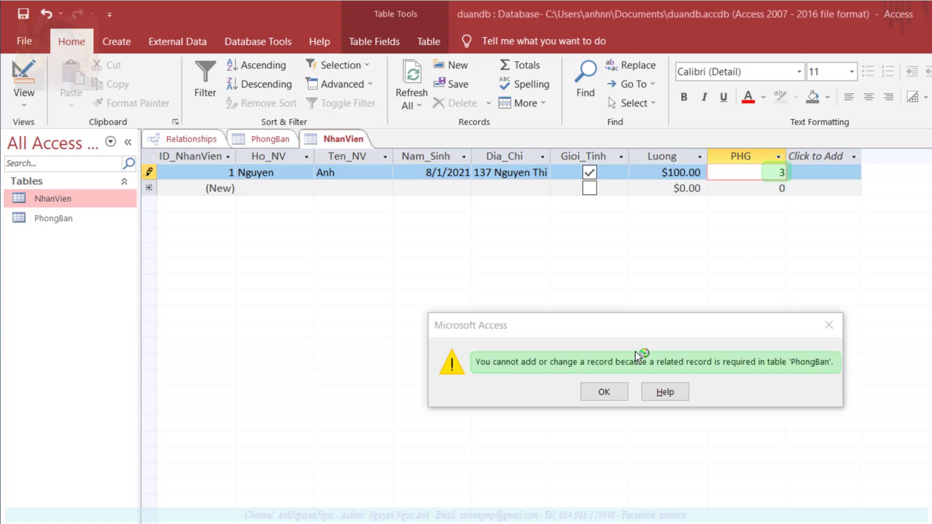
Dismiss the related-record error and change the employee's PHG from 3 to 1 to save
click(604, 392)
key(BackSpace)
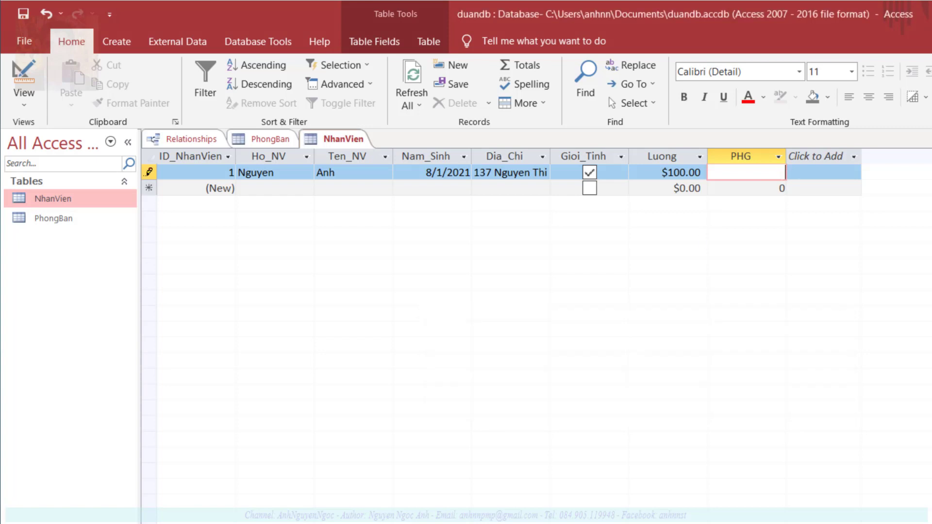
text(1)
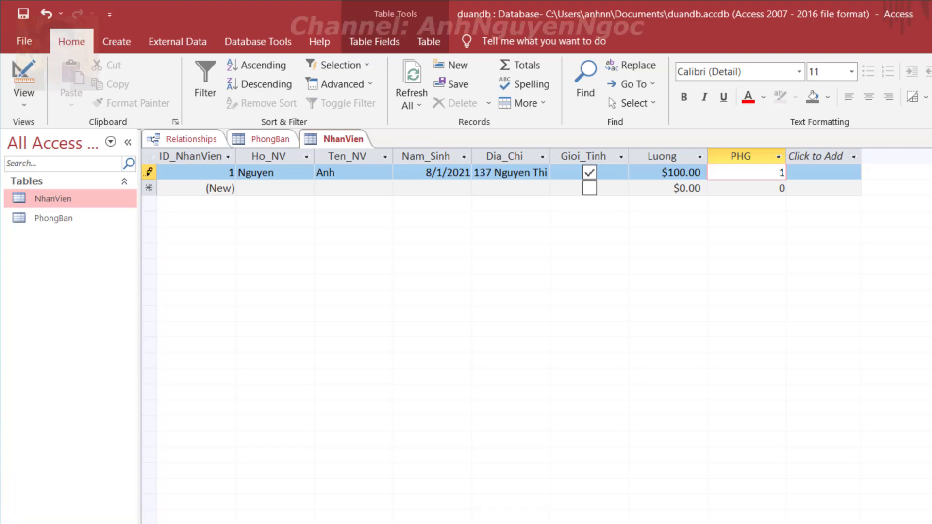
key(Tab)
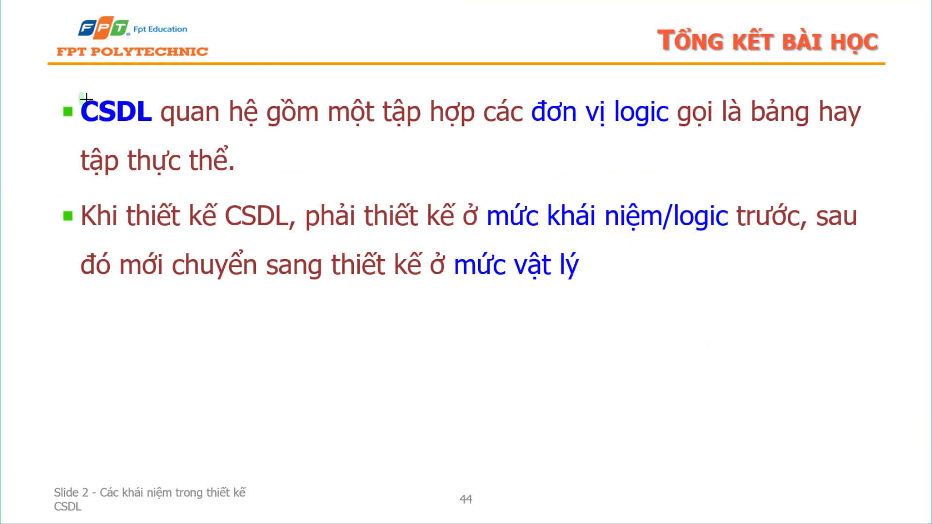
Box CSDL quan hệ, tập hợp các đơn vị logic, bảng, tập thực thể, thiết kế CSDL, mức khái niệm/logic, mức vật lý
mouse_move(79, 92)
mouse_down()
mouse_move(148, 131)
mouse_move(262, 127)
mouse_up()
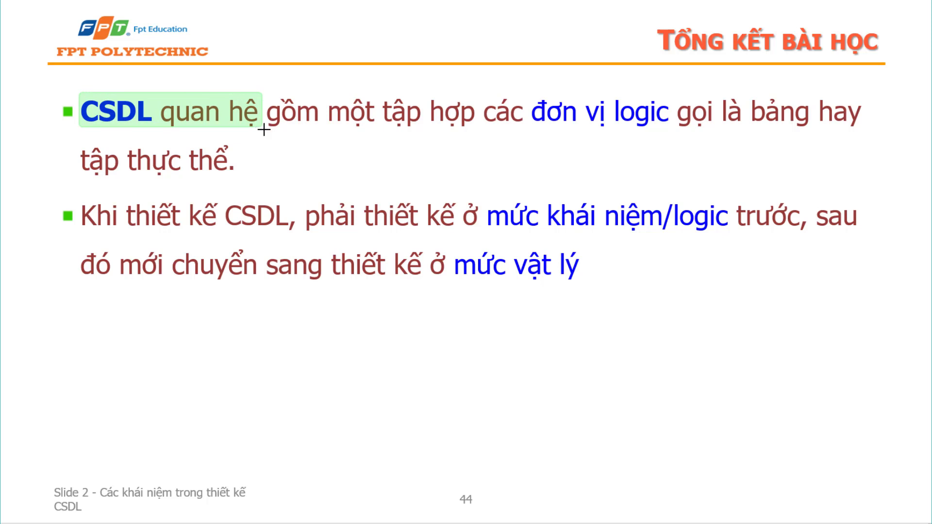
drag(380, 95, 675, 130)
drag(753, 91, 806, 136)
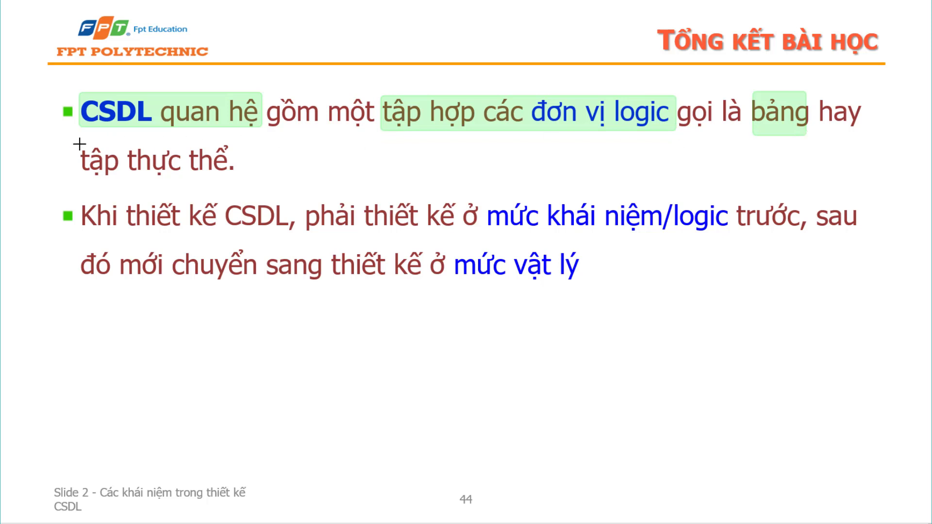
drag(78, 144, 247, 179)
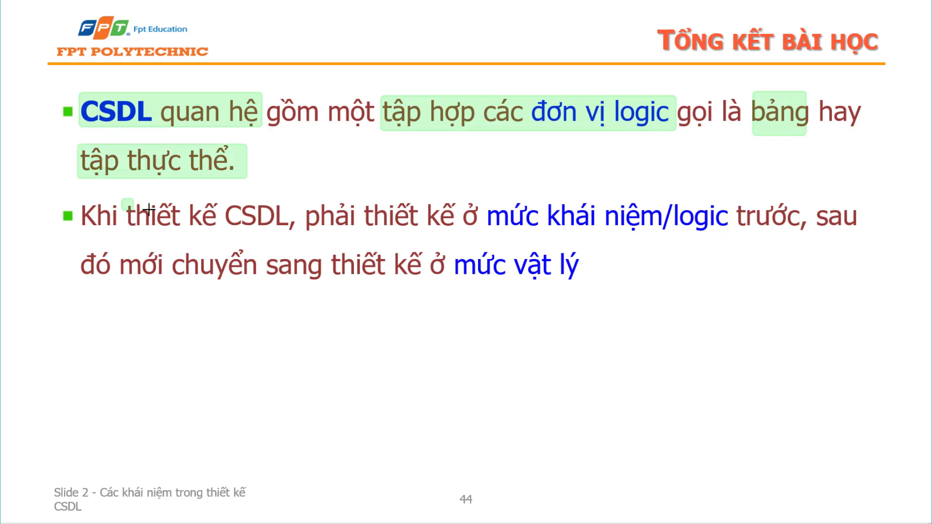
drag(121, 198, 295, 232)
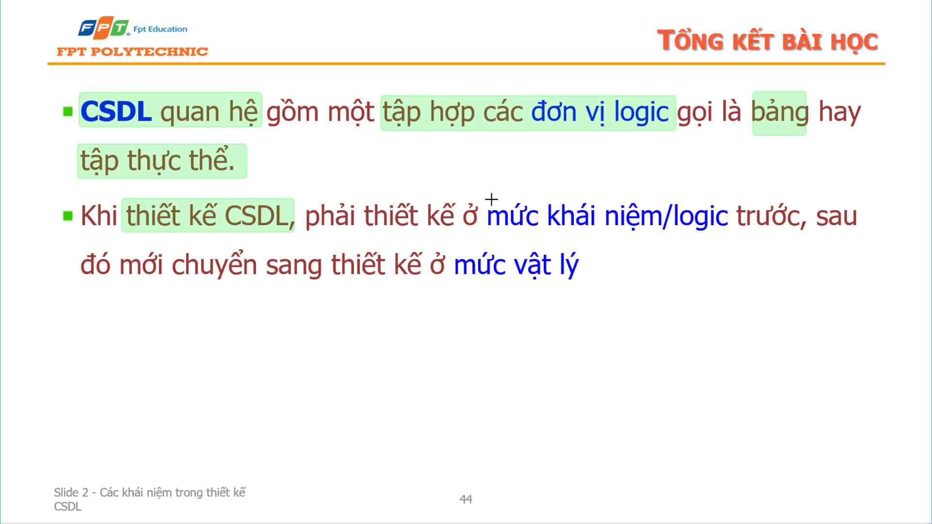
drag(488, 199, 729, 237)
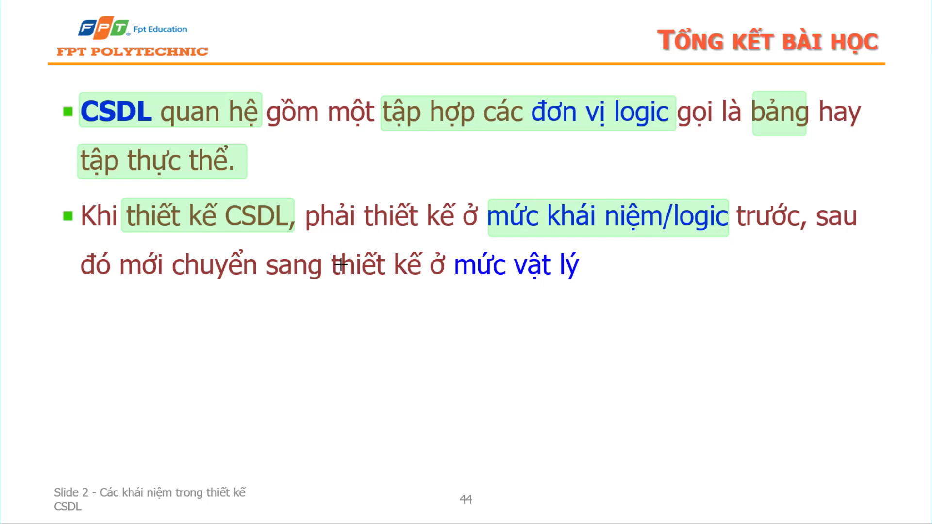
drag(326, 248, 583, 292)
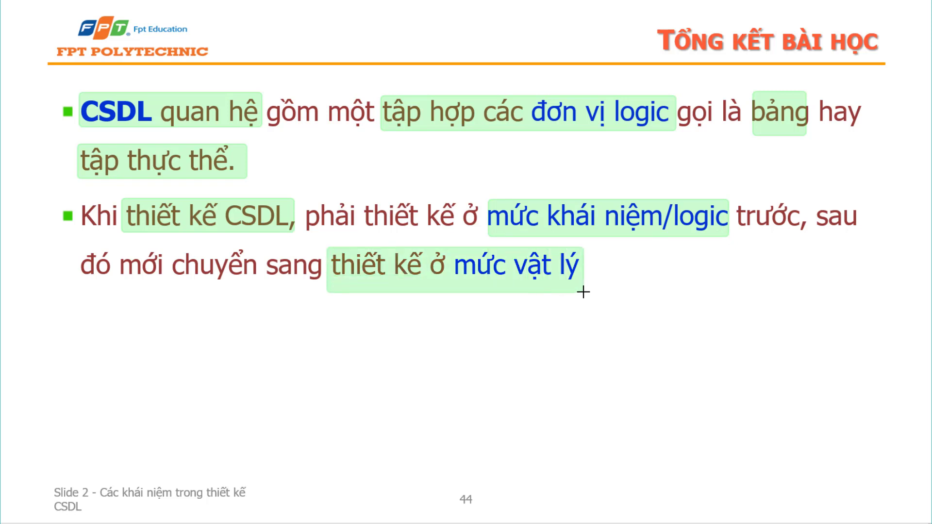